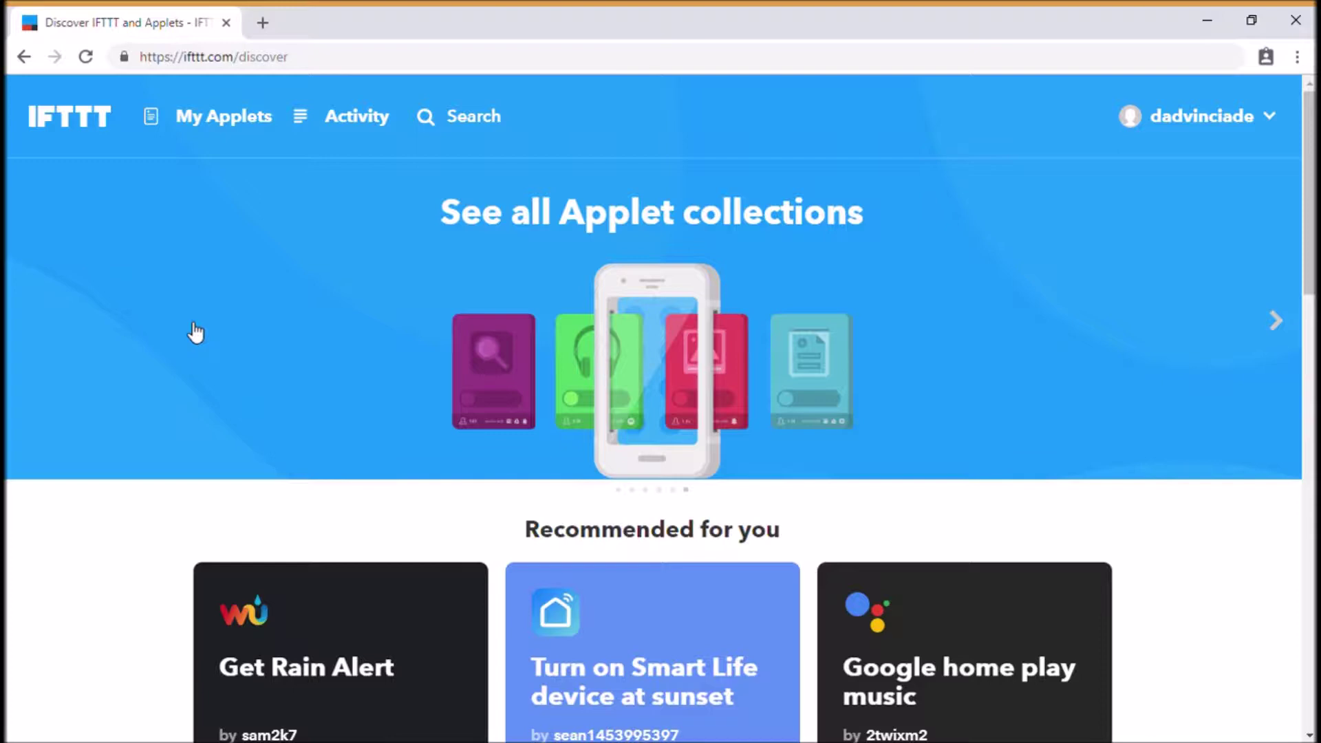
Step: Filter your connected services for 'location', open the Location service page and highlight its description
click(216, 118)
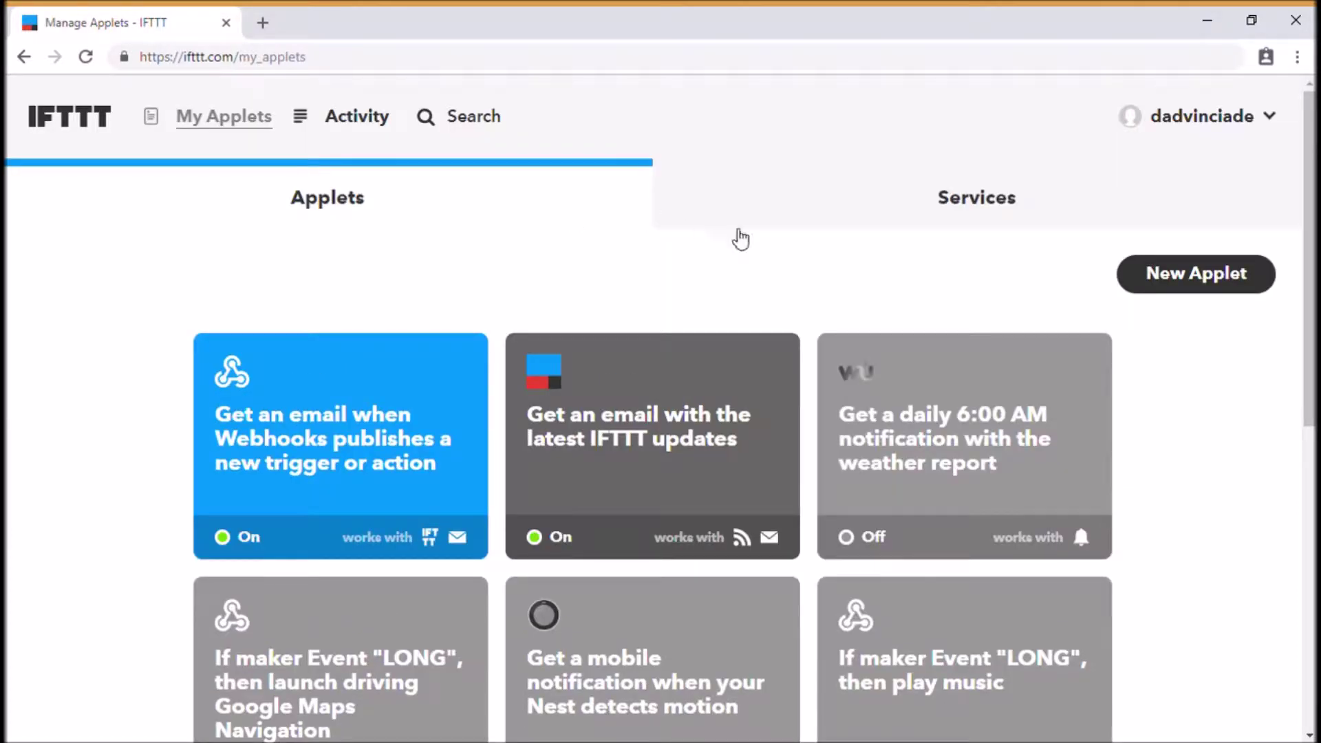
click(991, 211)
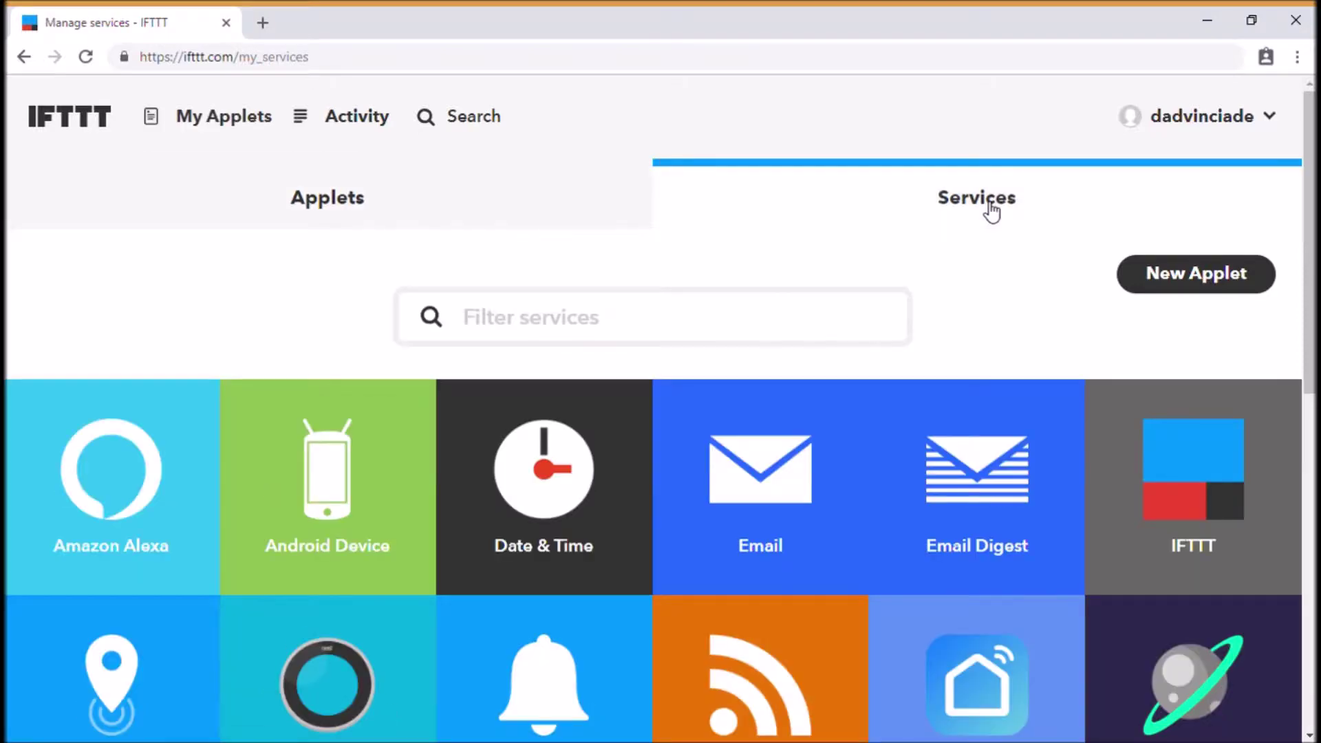
click(485, 331)
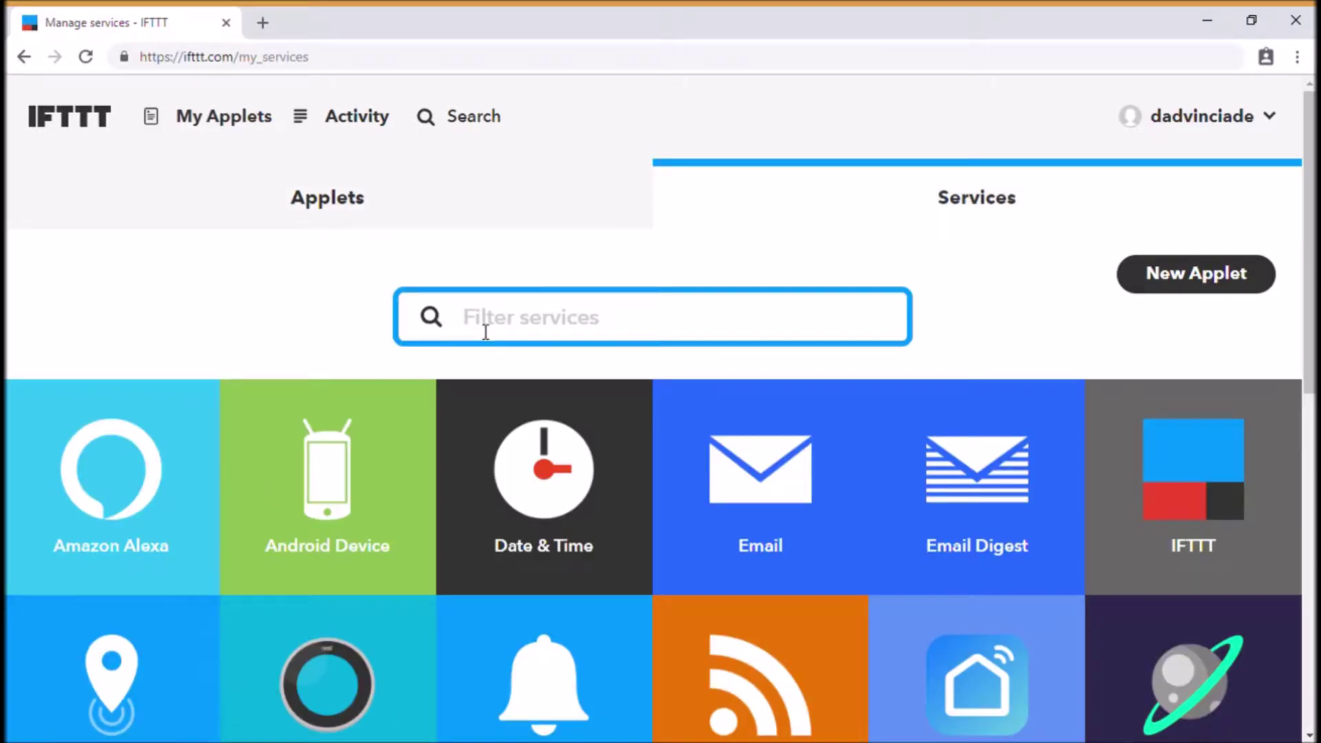
text(location)
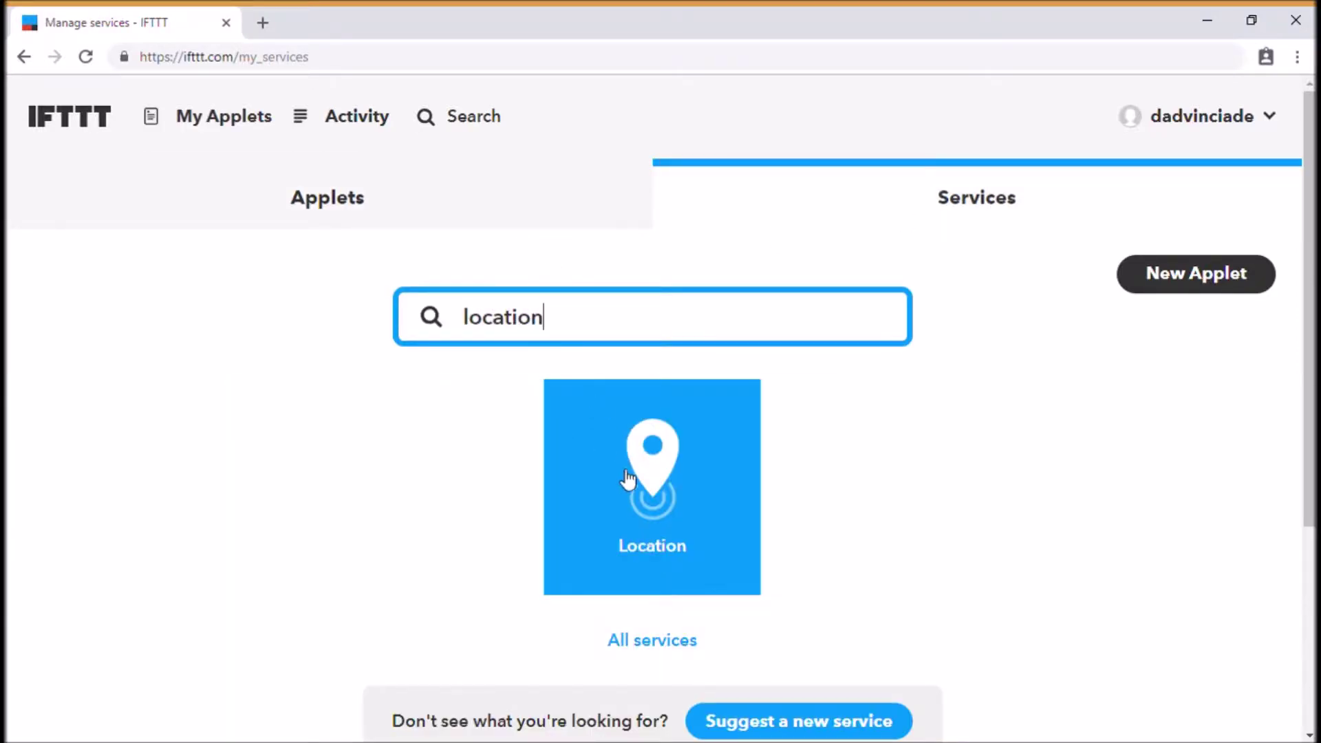
click(639, 492)
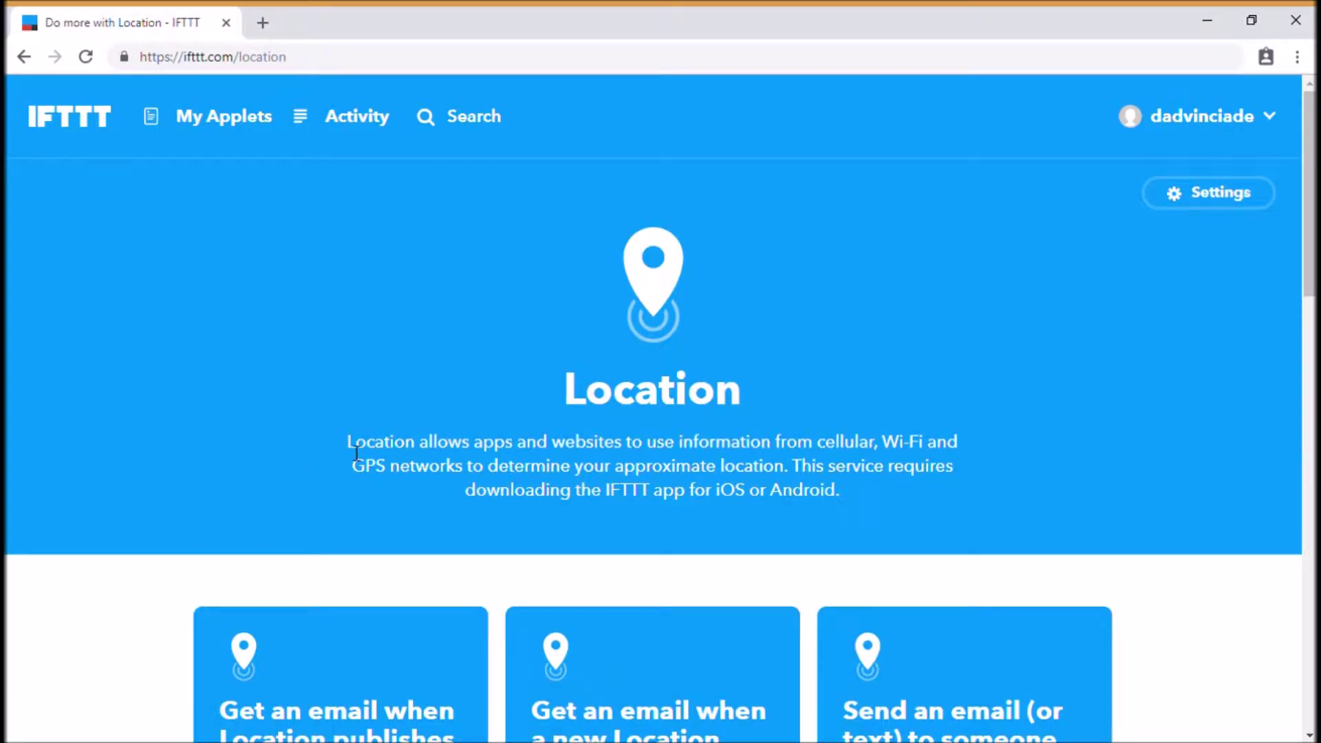
drag(356, 451, 839, 501)
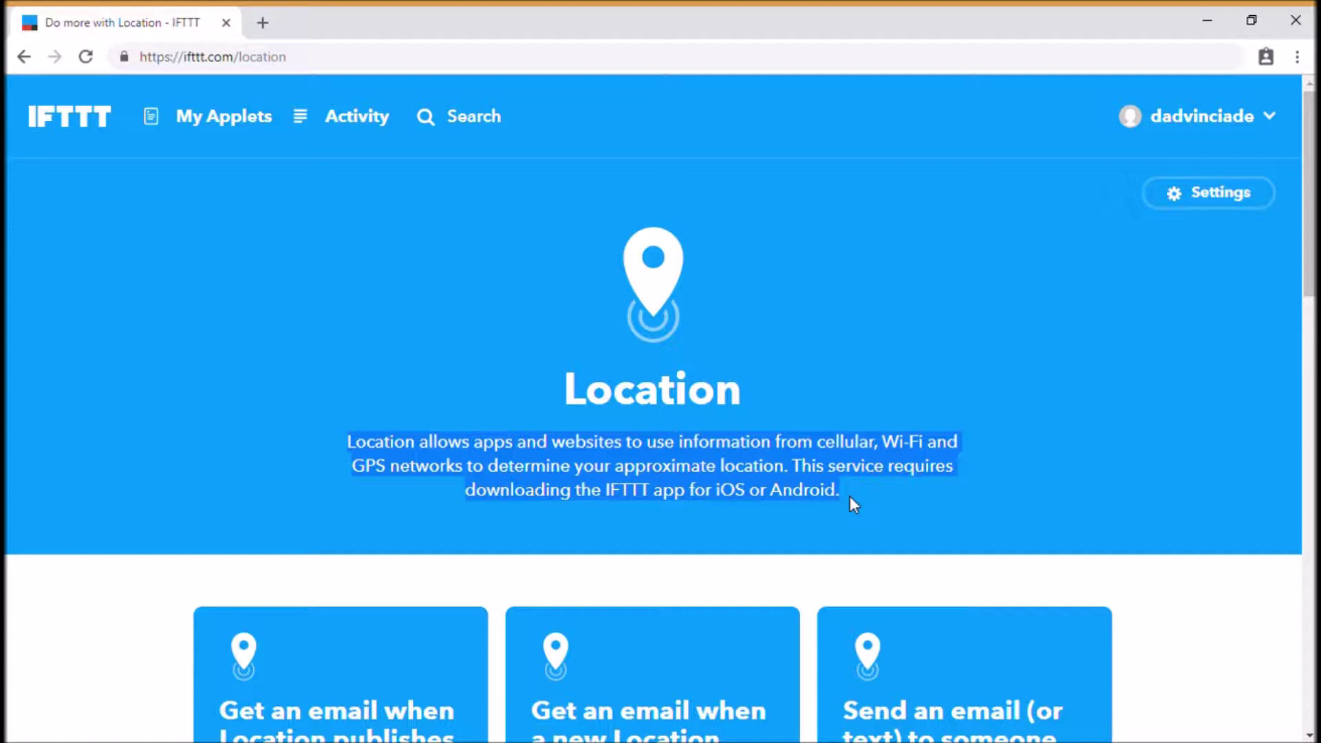
Step: Start a new applet with Location as the trigger service and its 'You exit an area' trigger
click(230, 122)
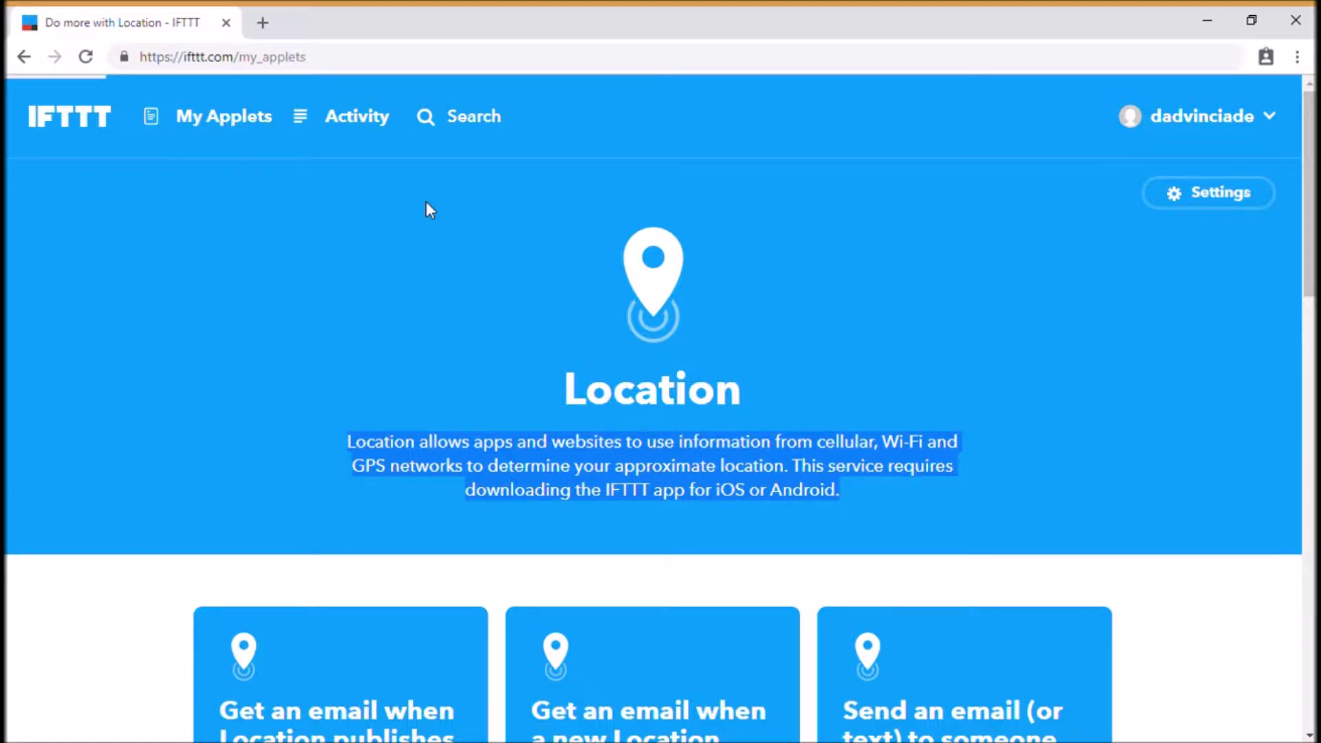
click(1225, 285)
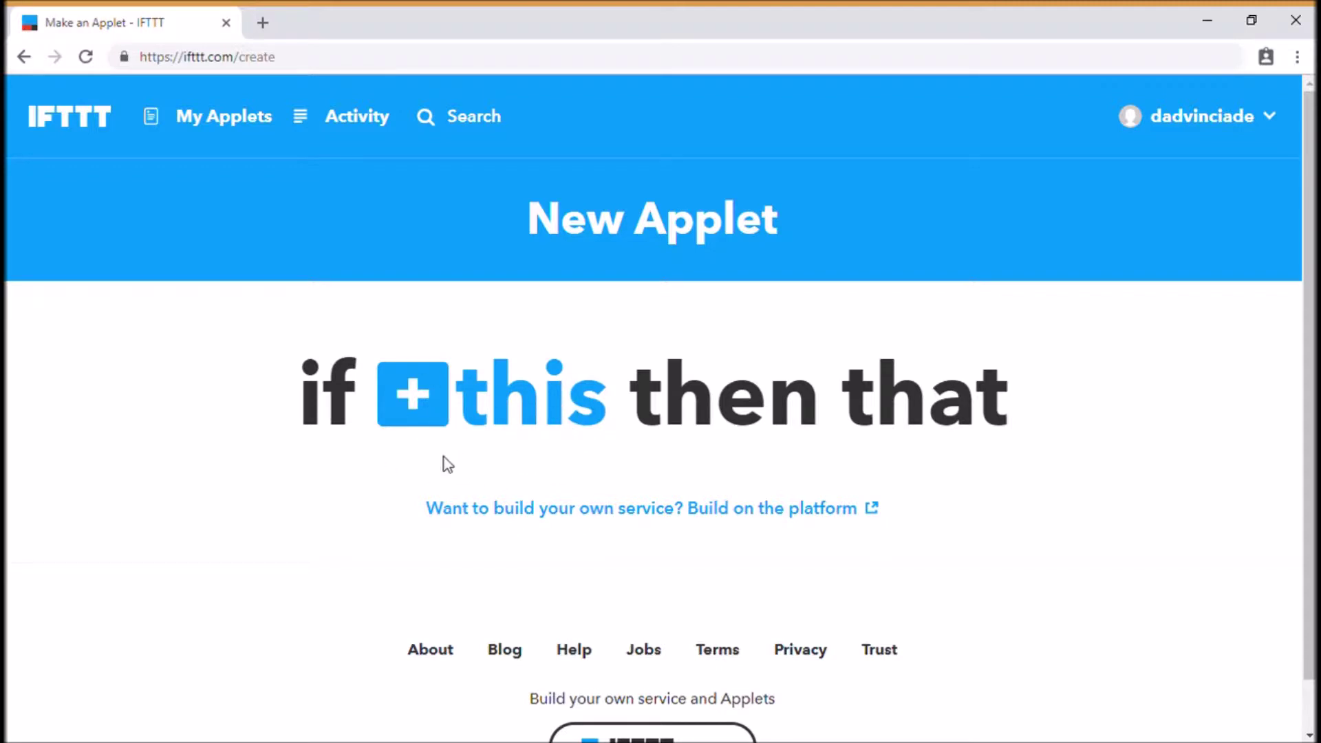
click(473, 407)
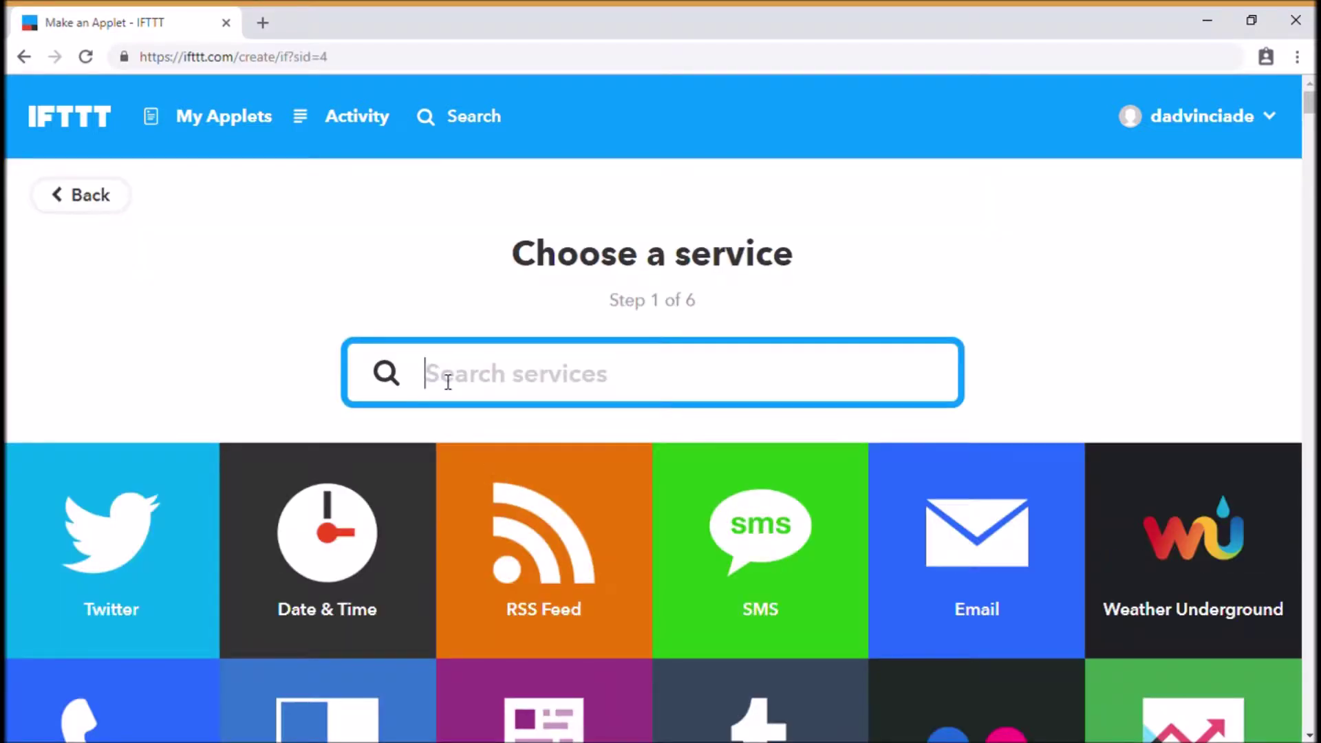
text(location)
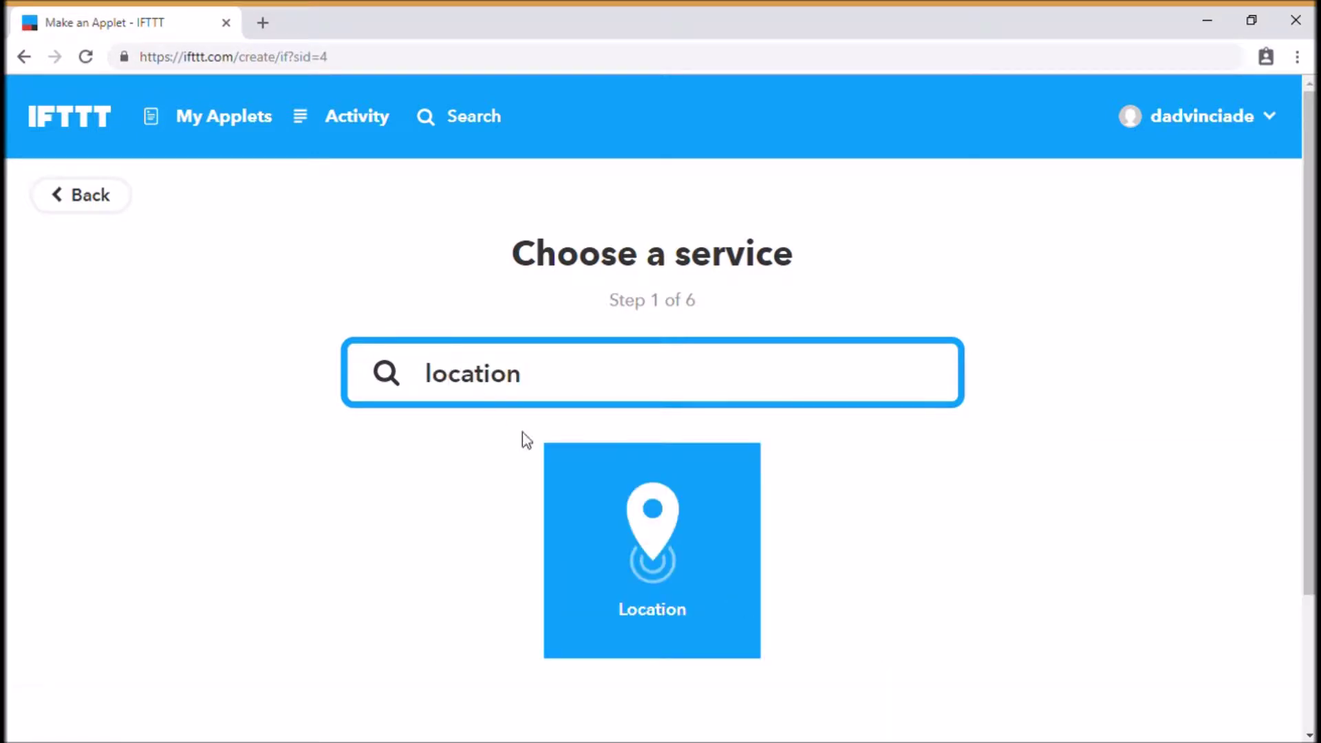
click(647, 533)
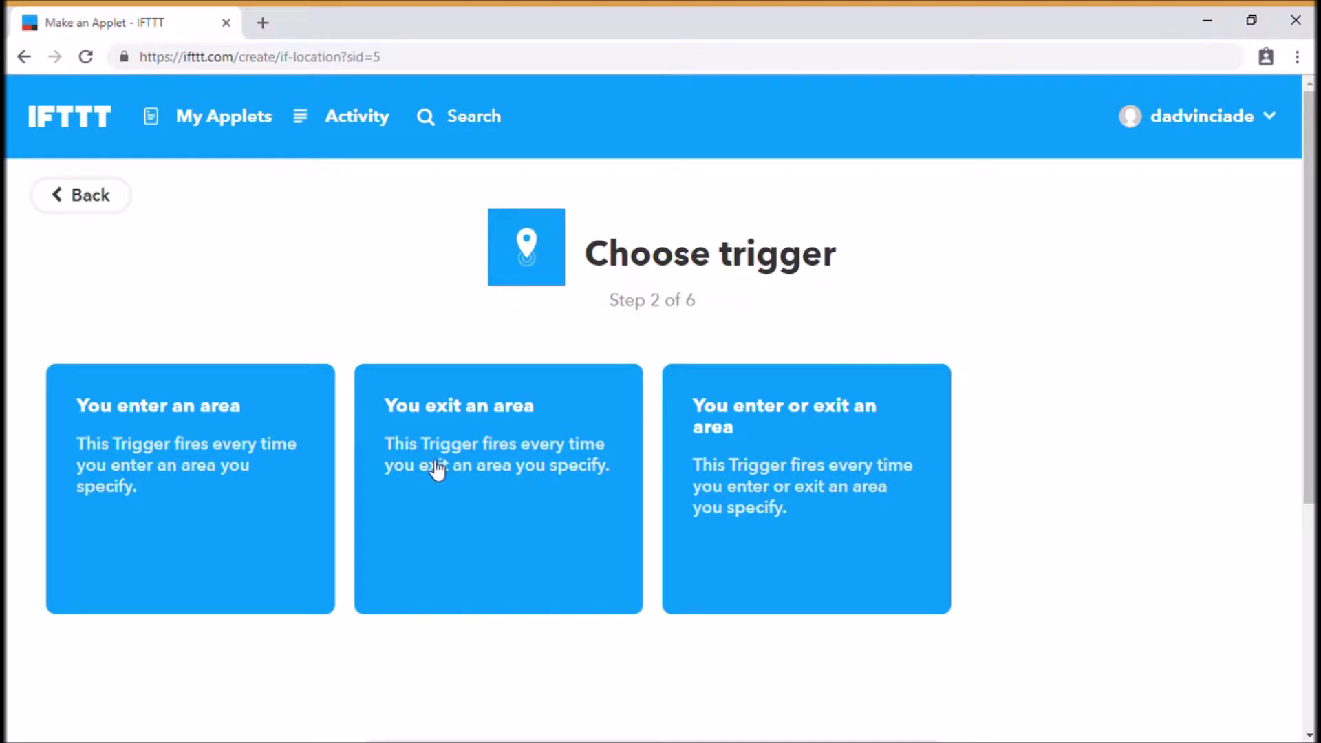
click(505, 497)
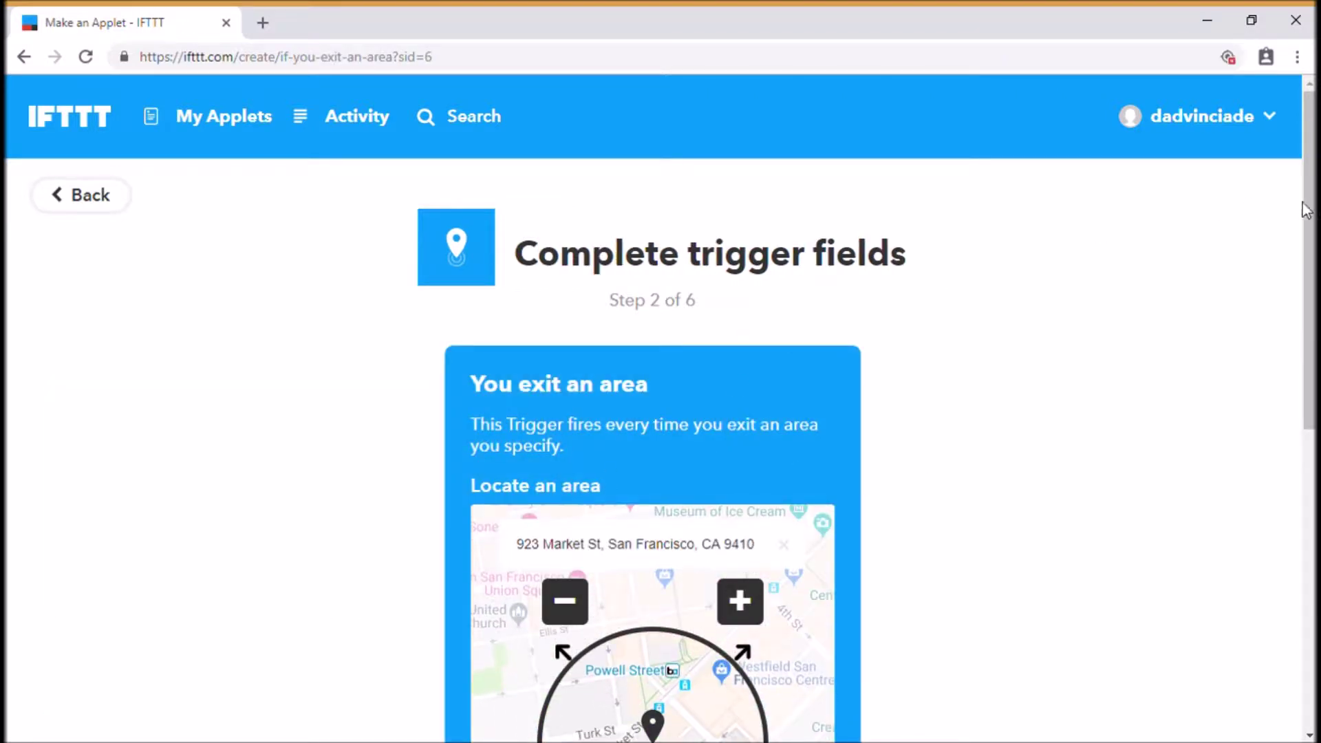
Step: Zoom the map in on the address and submit the area as the trigger
scroll(1305, 209, down, 3)
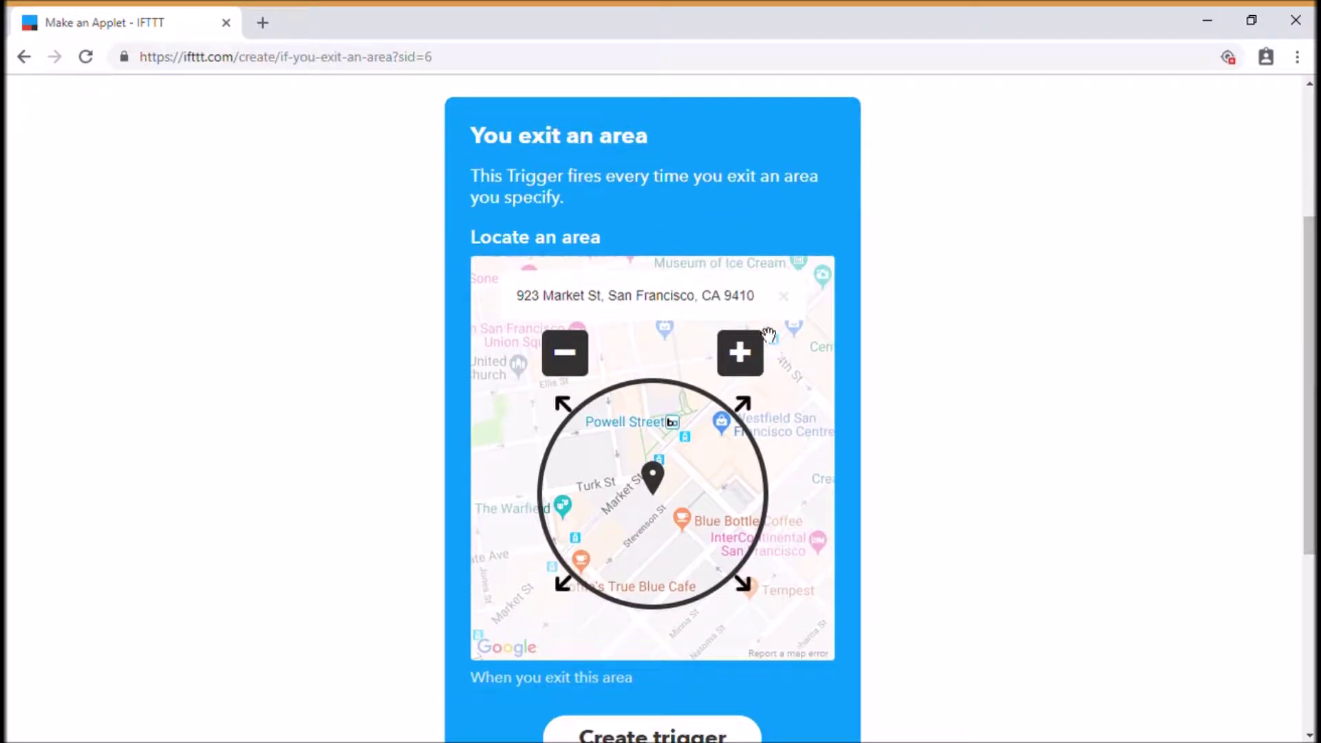
drag(749, 303, 481, 298)
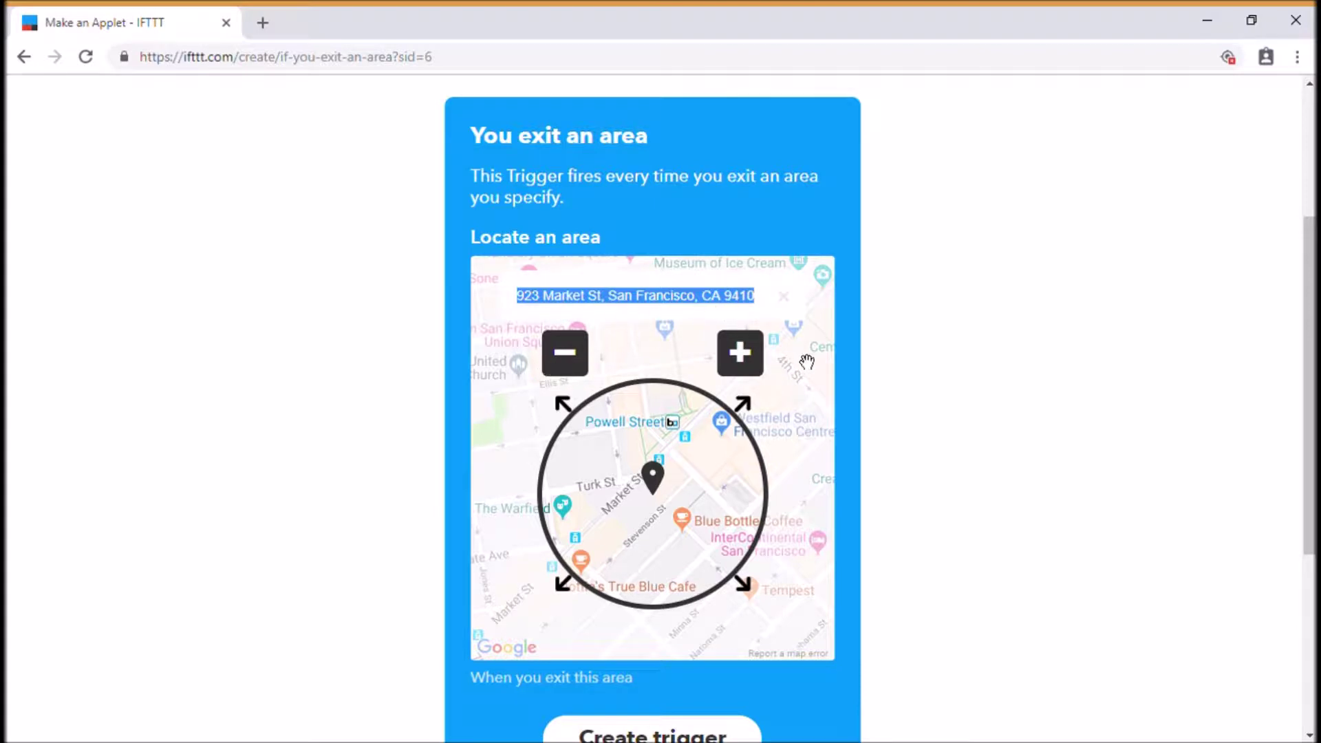
click(739, 352)
click(739, 352)
click(588, 358)
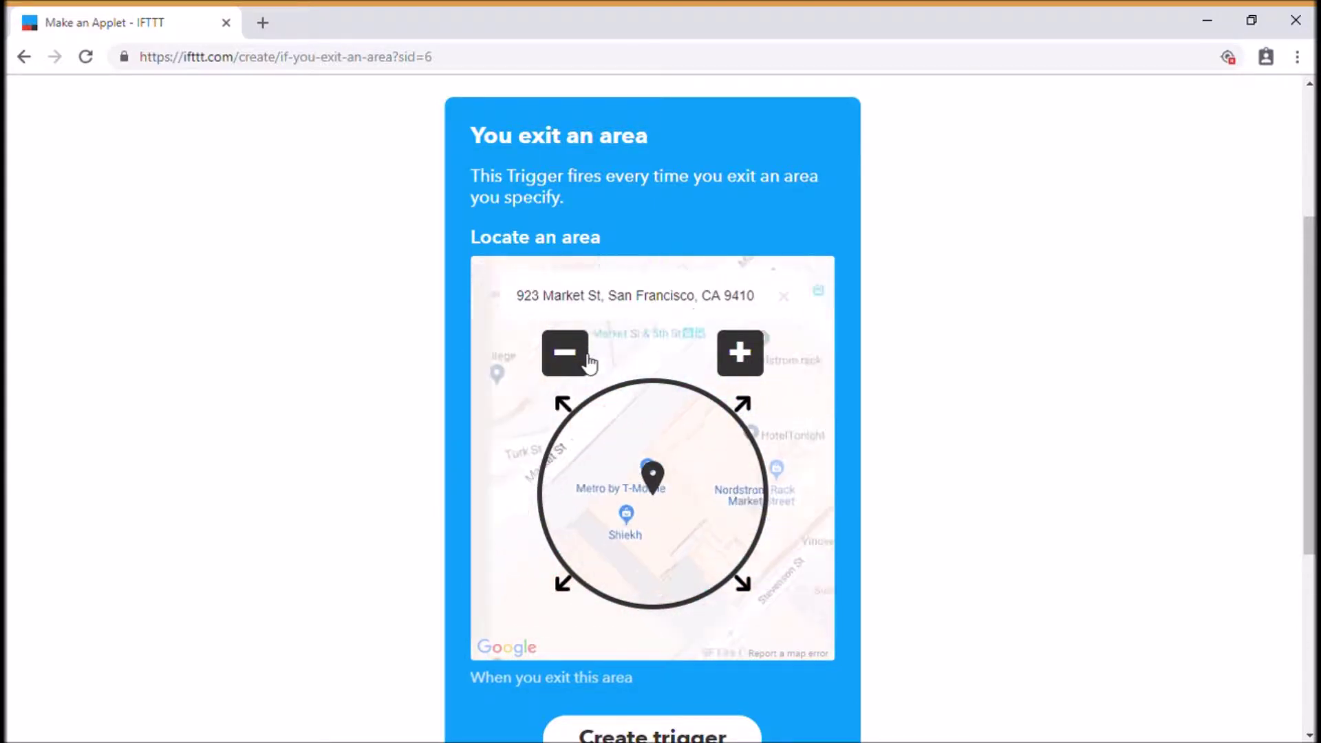
click(738, 353)
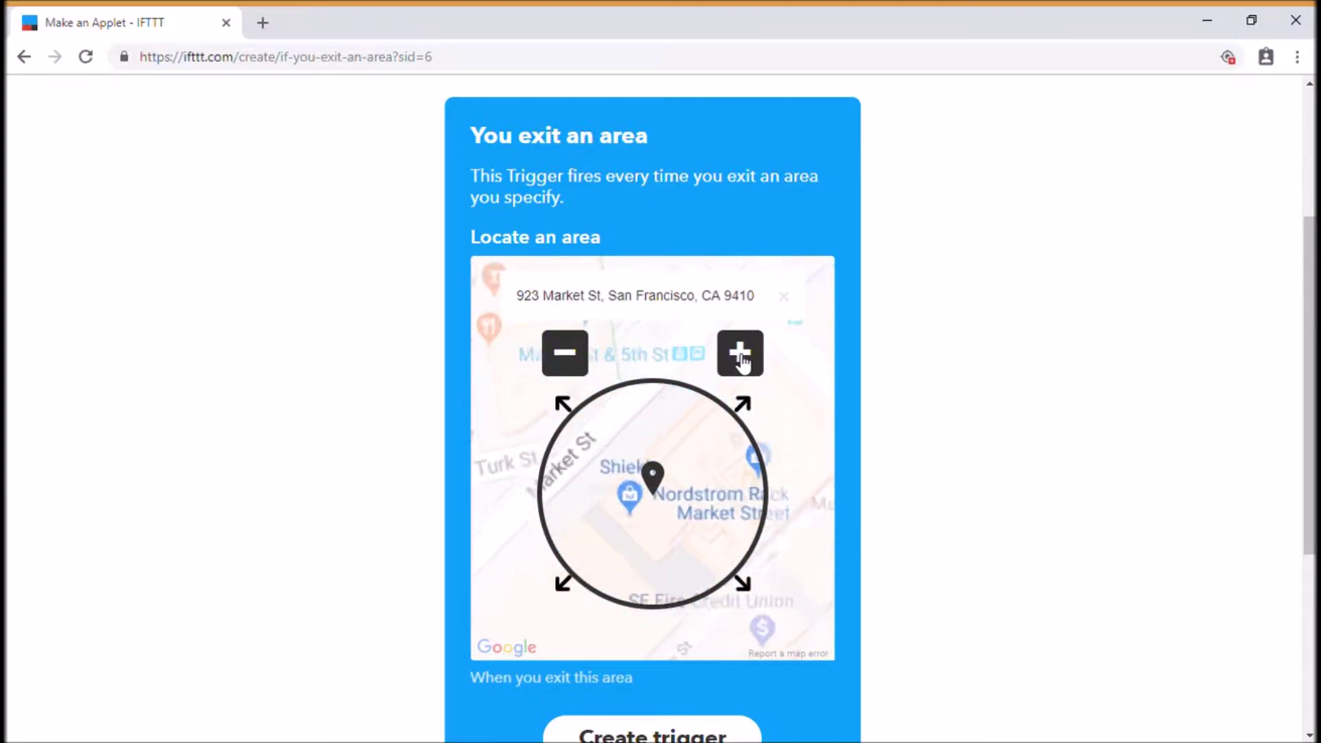
click(667, 731)
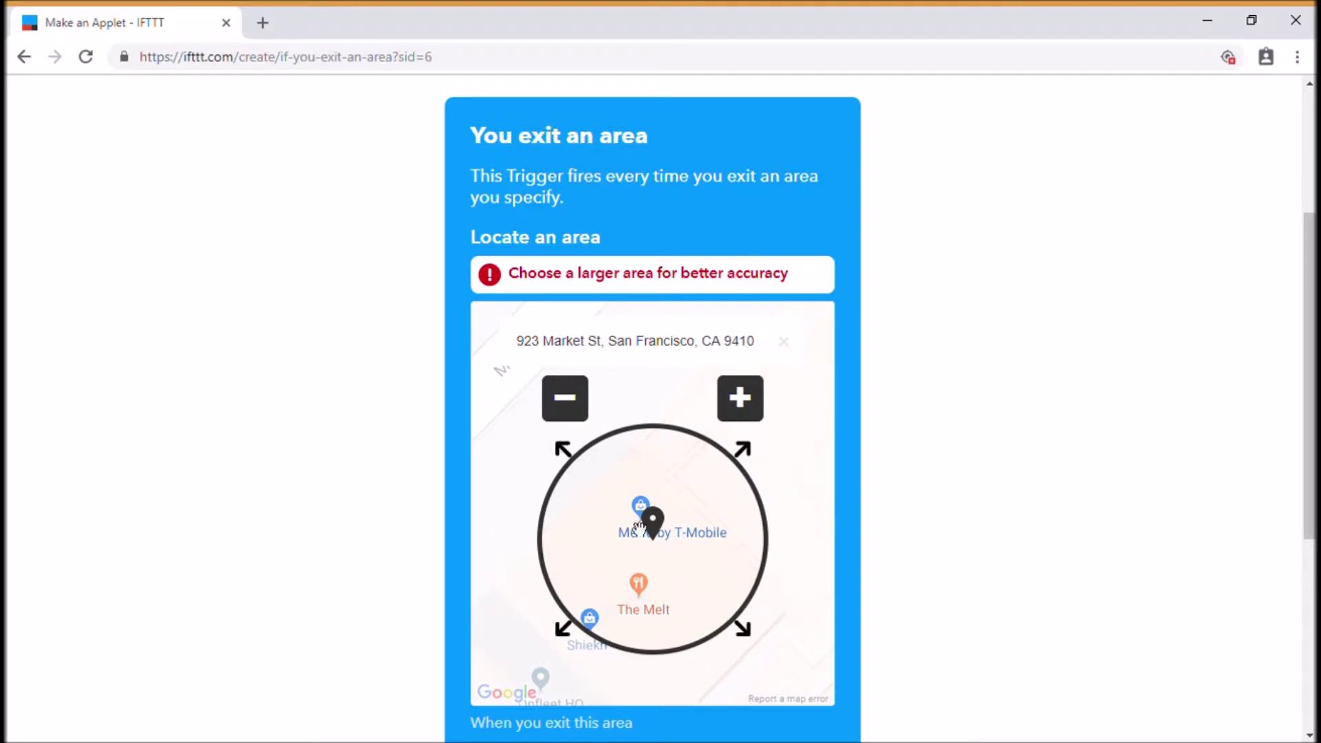
Step: Enlarge the mapped area and save the 'You exit an area' trigger
click(580, 412)
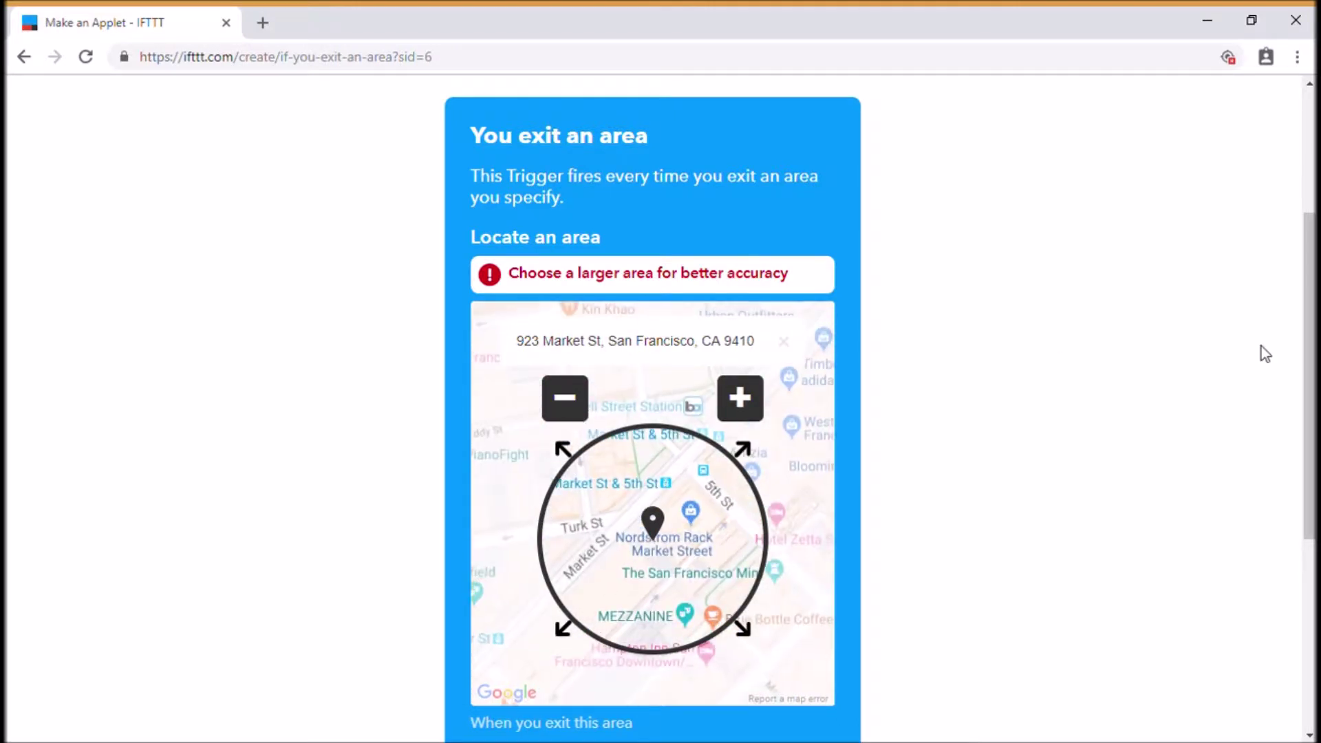
drag(1314, 333, 1314, 374)
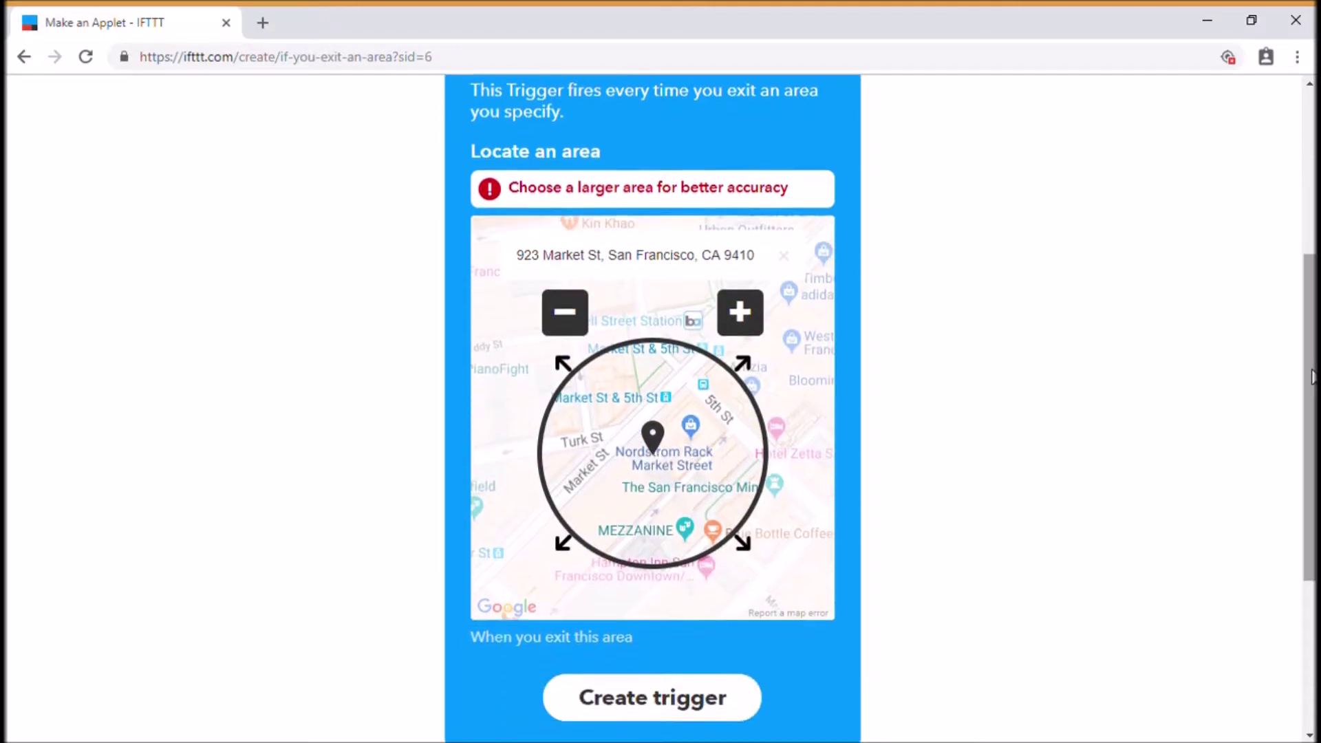
click(661, 698)
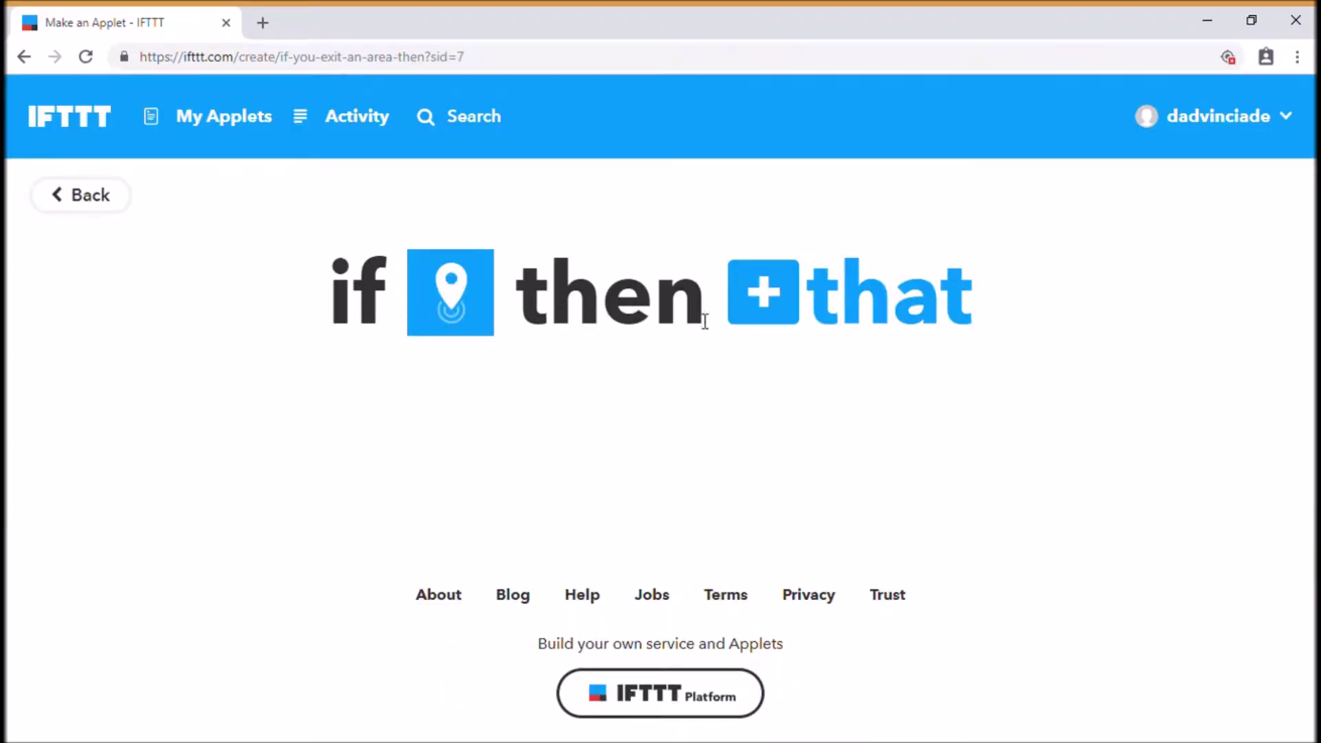
Step: Search 'nest' for the action service, choose Nest Thermostat and pick its Set temperature action
click(851, 299)
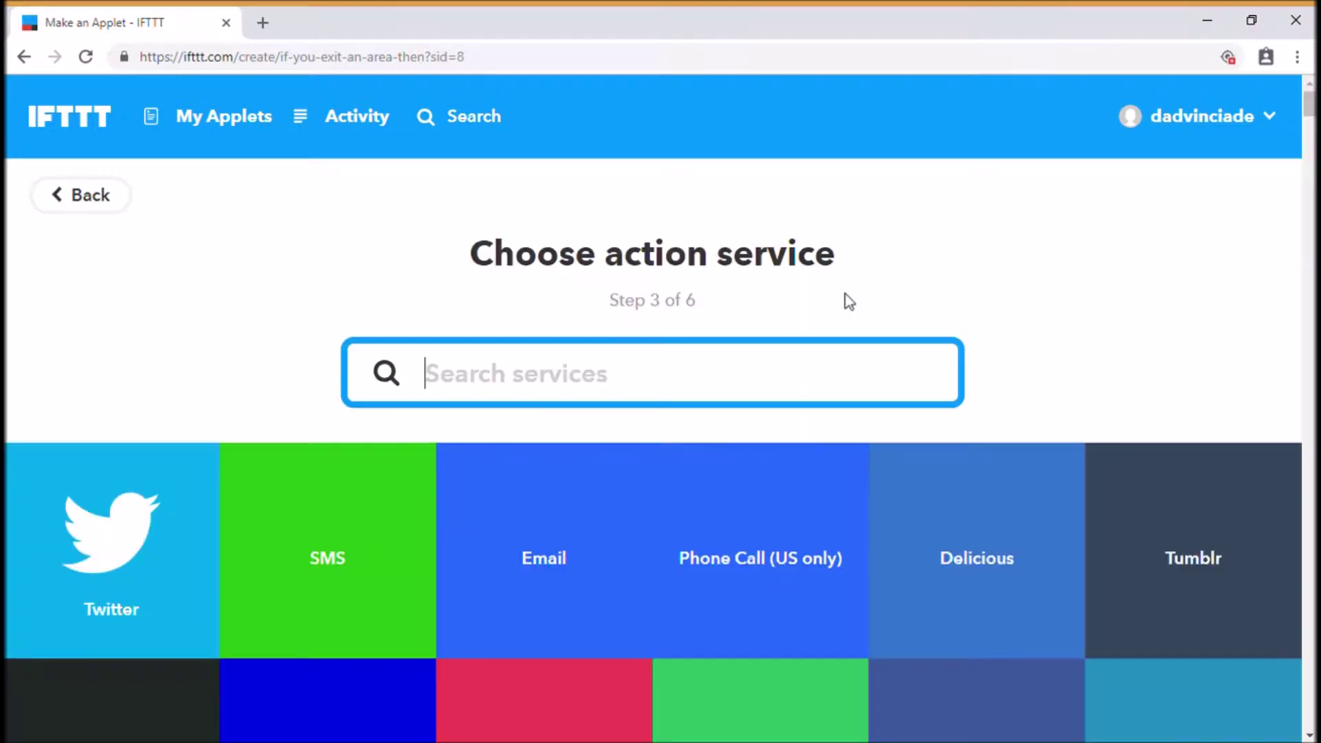
text(ndest)
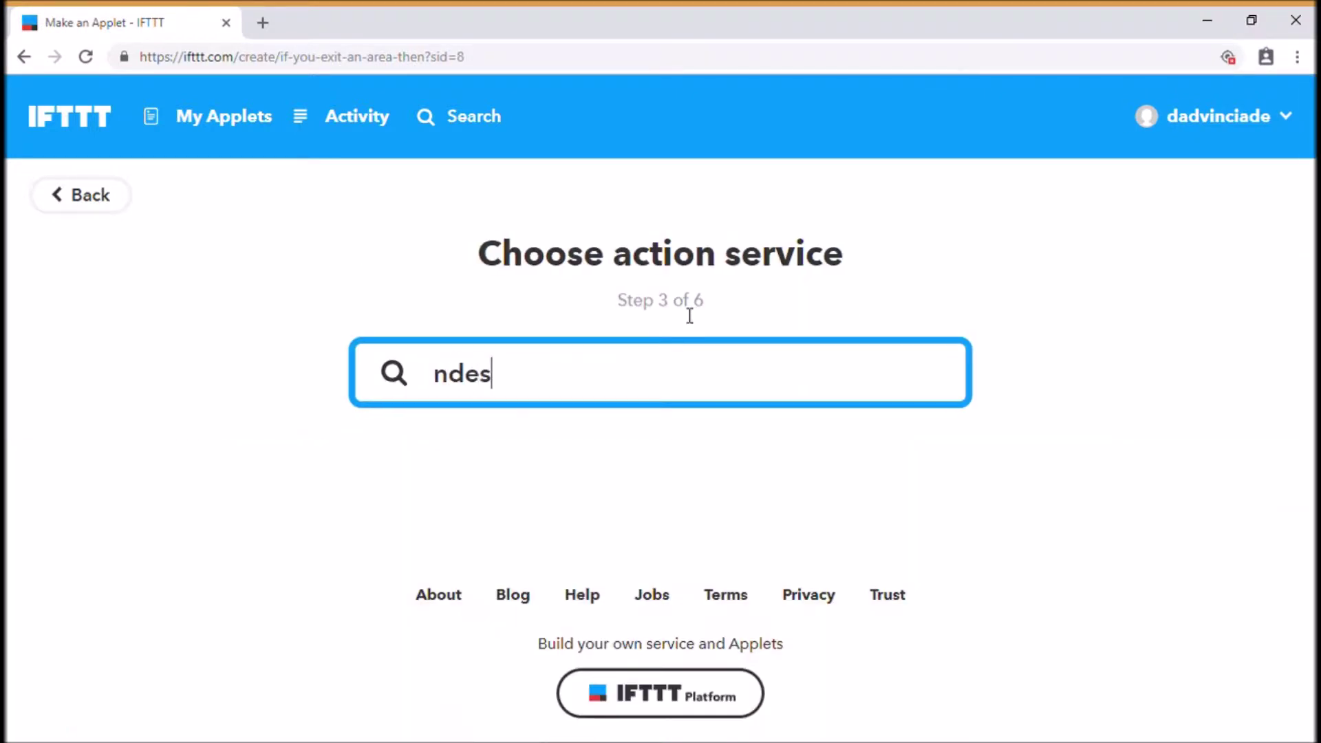
key(BackSpace)
key(BackSpace)
key(BackSpace)
key(BackSpace)
text(est)
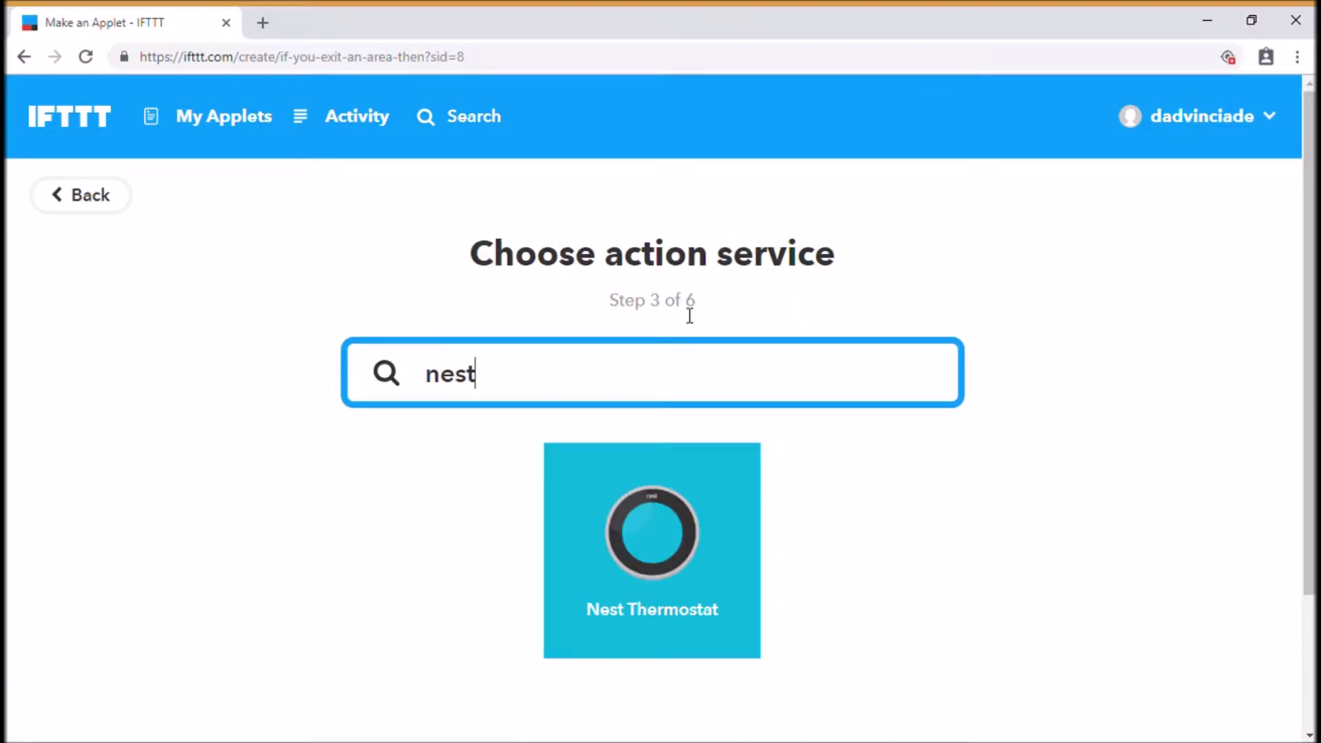
click(686, 567)
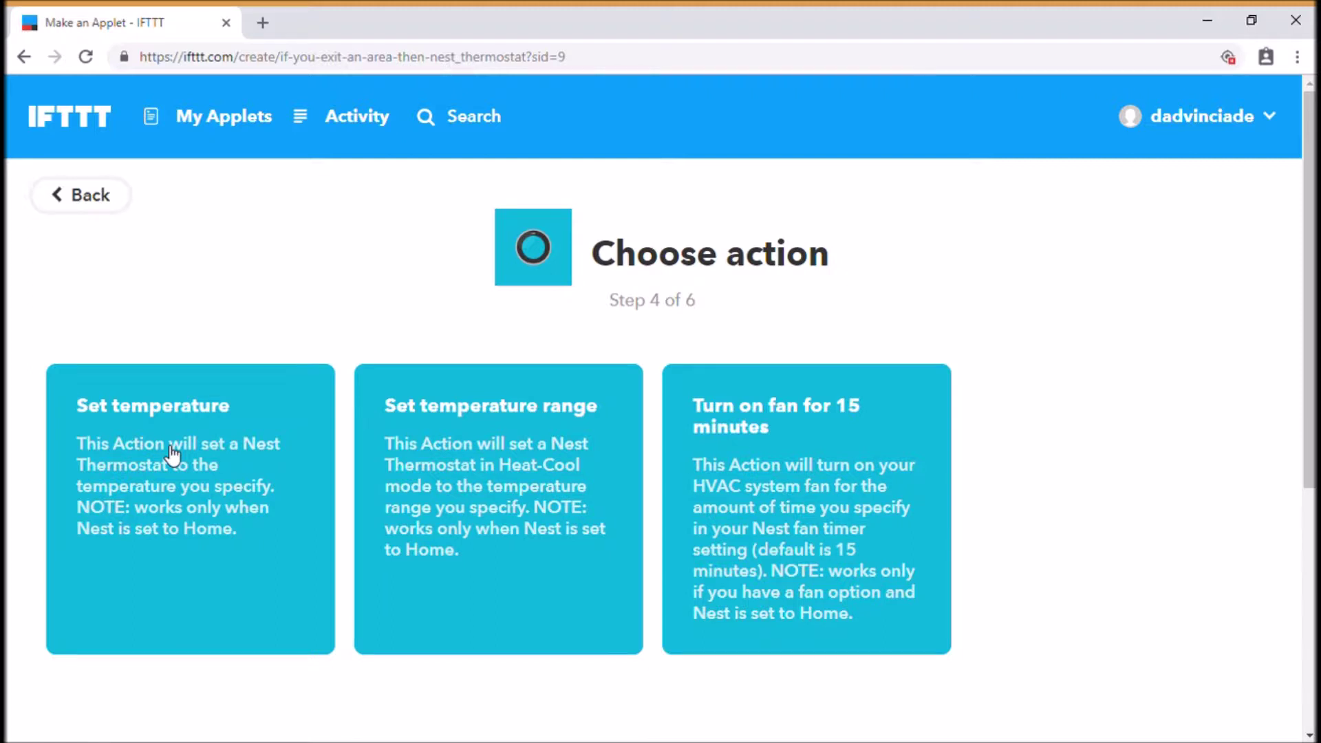
click(175, 518)
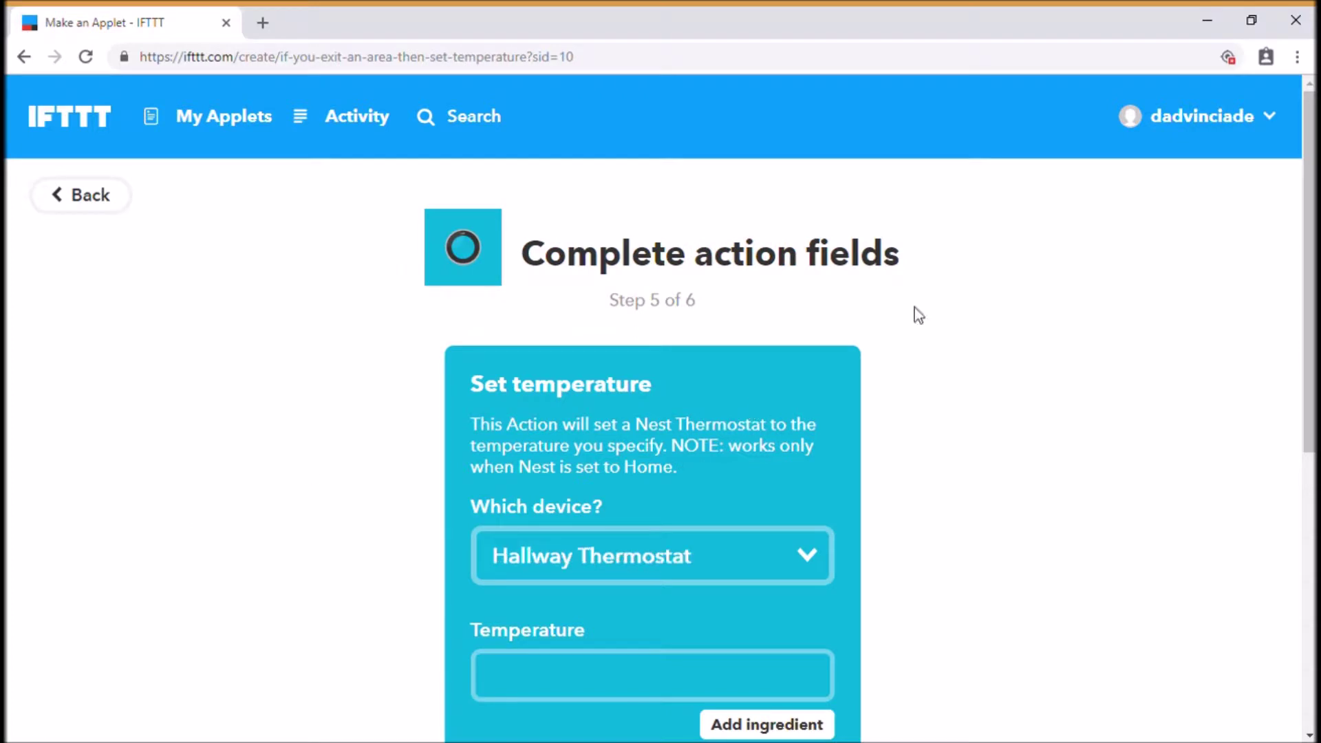
Step: Set the Hallway Thermostat temperature to 15 in Celsius and create the action
scroll(1311, 118, down, 2)
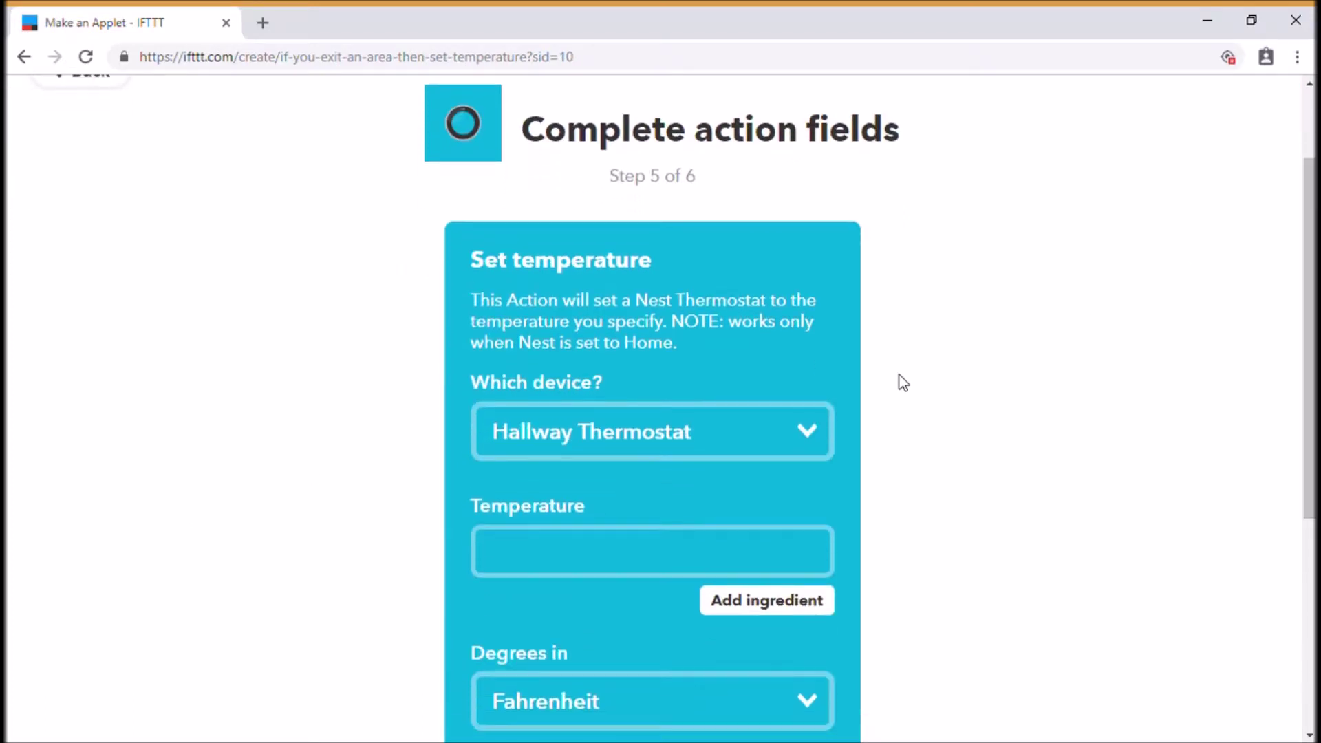
click(575, 540)
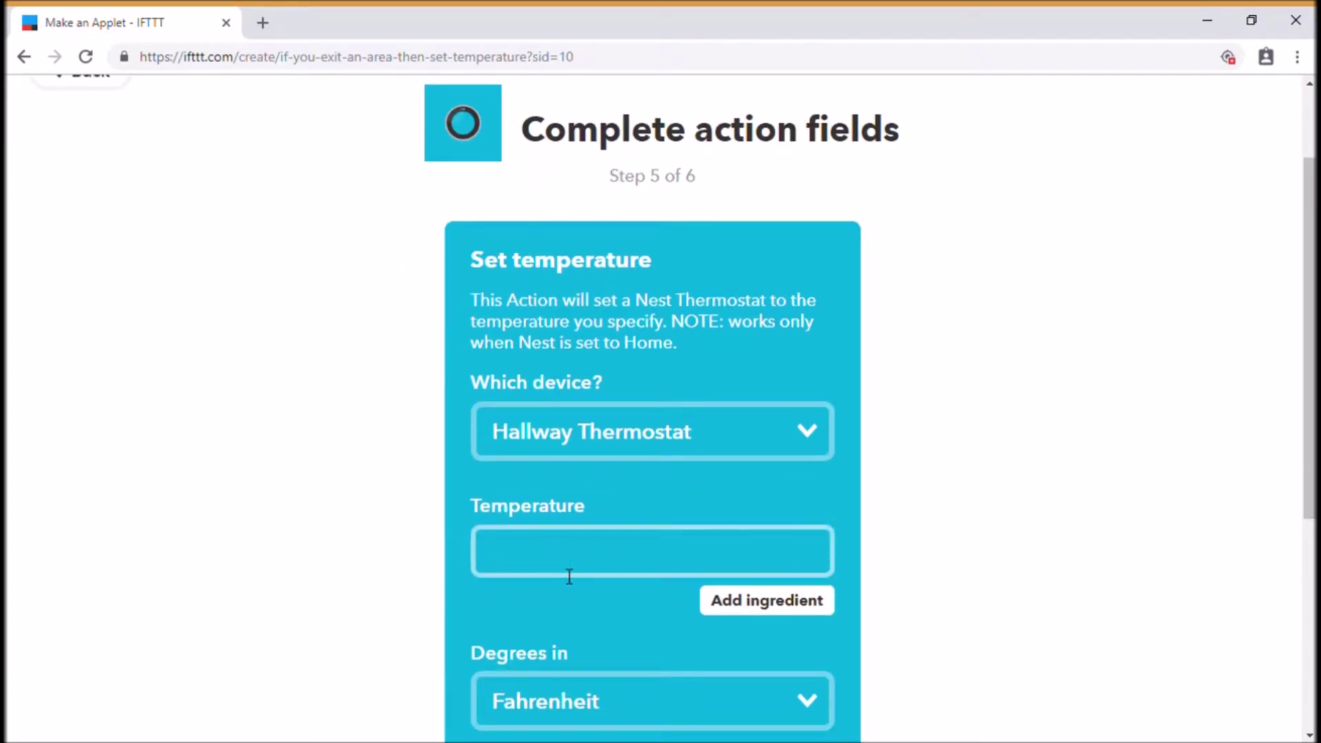
text(15)
scroll(802, 577, down, 2)
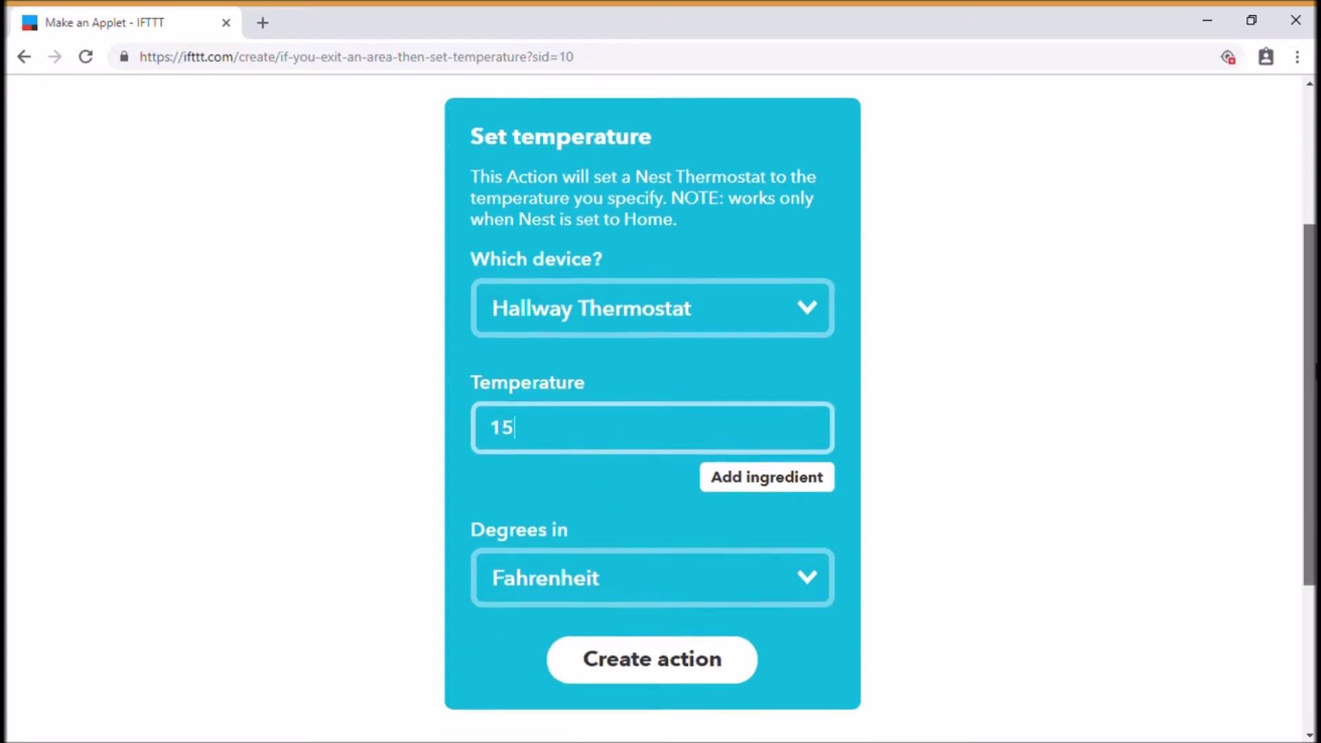
click(802, 578)
key(Down)
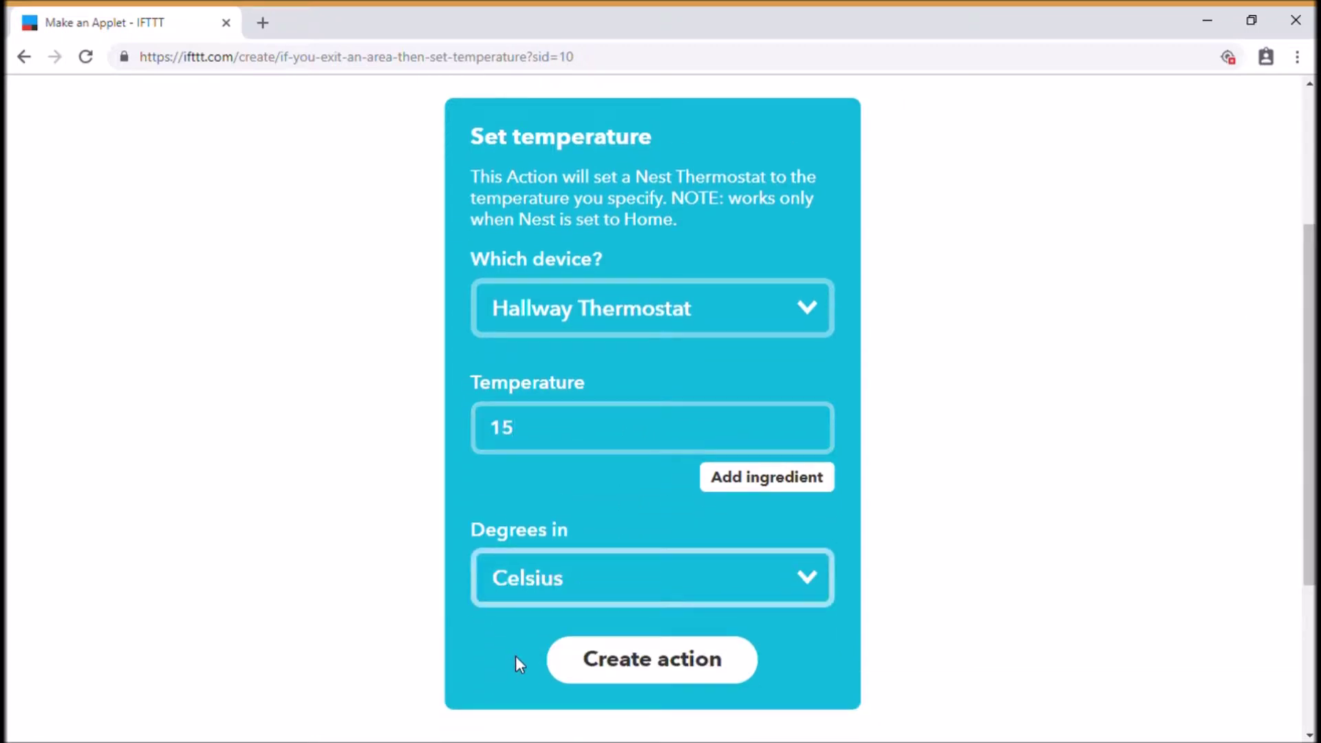
click(657, 669)
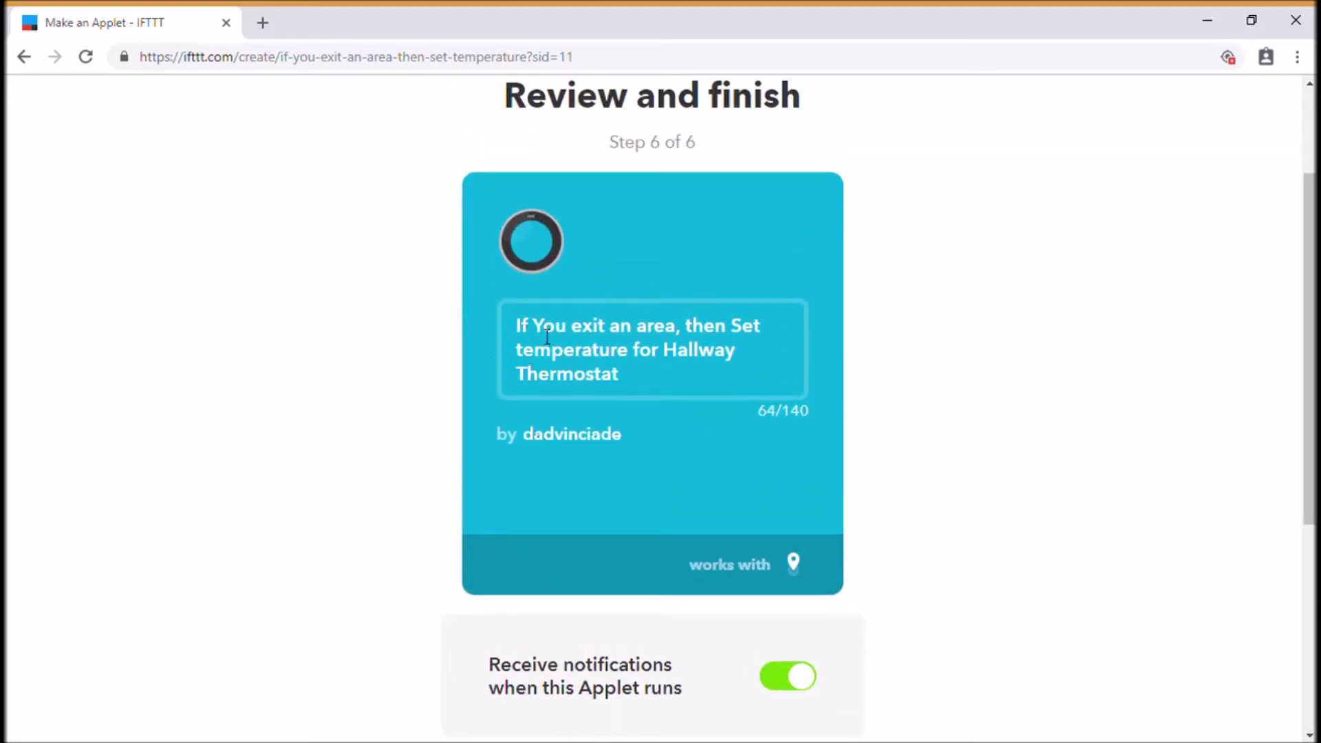
Step: Replace the default title with 'Nest when leaving home' and finish the applet, which is now On
triple_click(638, 385)
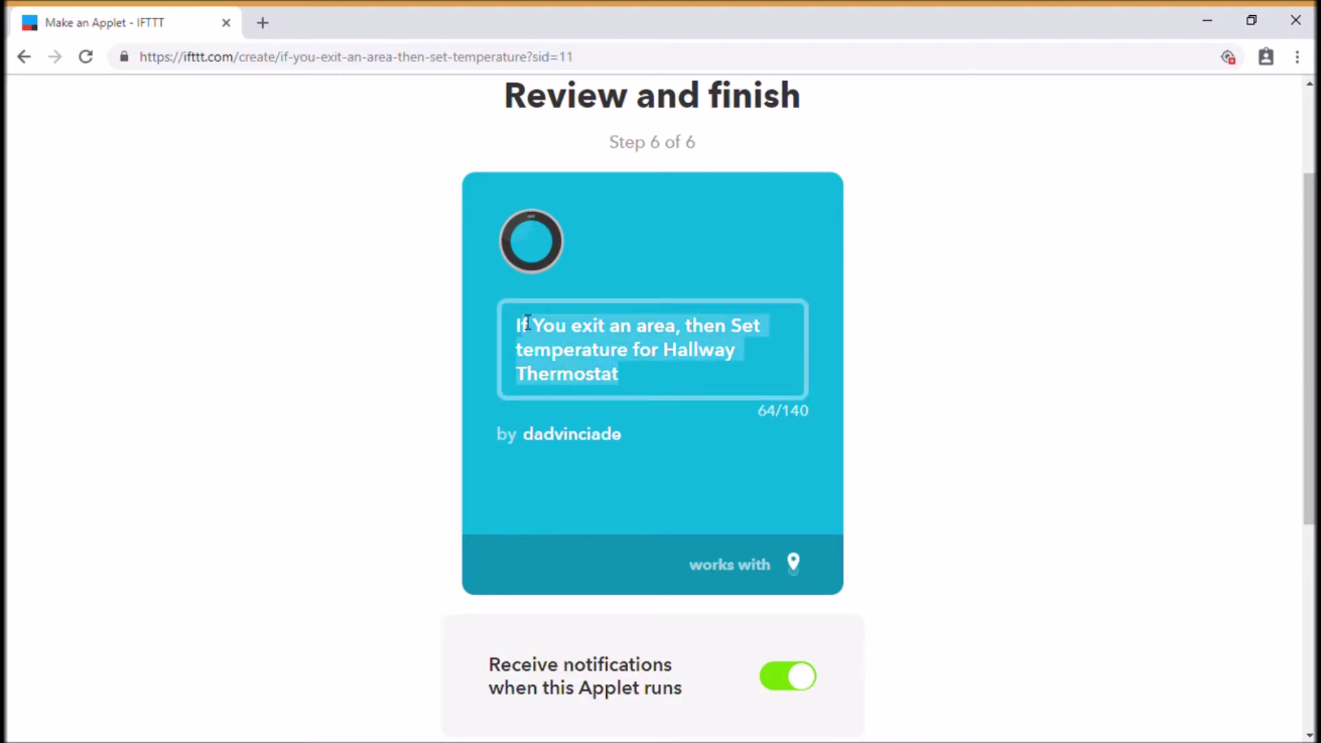
click(639, 385)
double_click(638, 385)
drag(638, 385, 530, 342)
text(Nes)
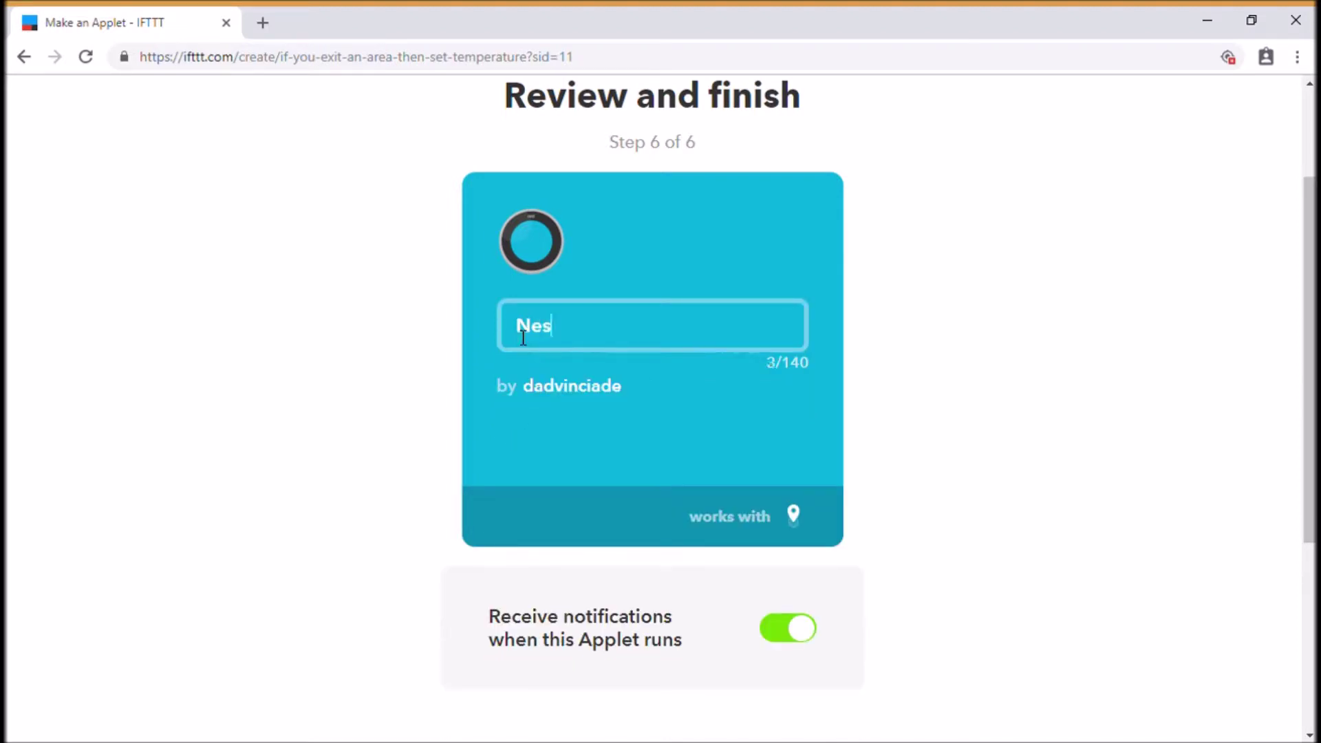
text(t when leaving home)
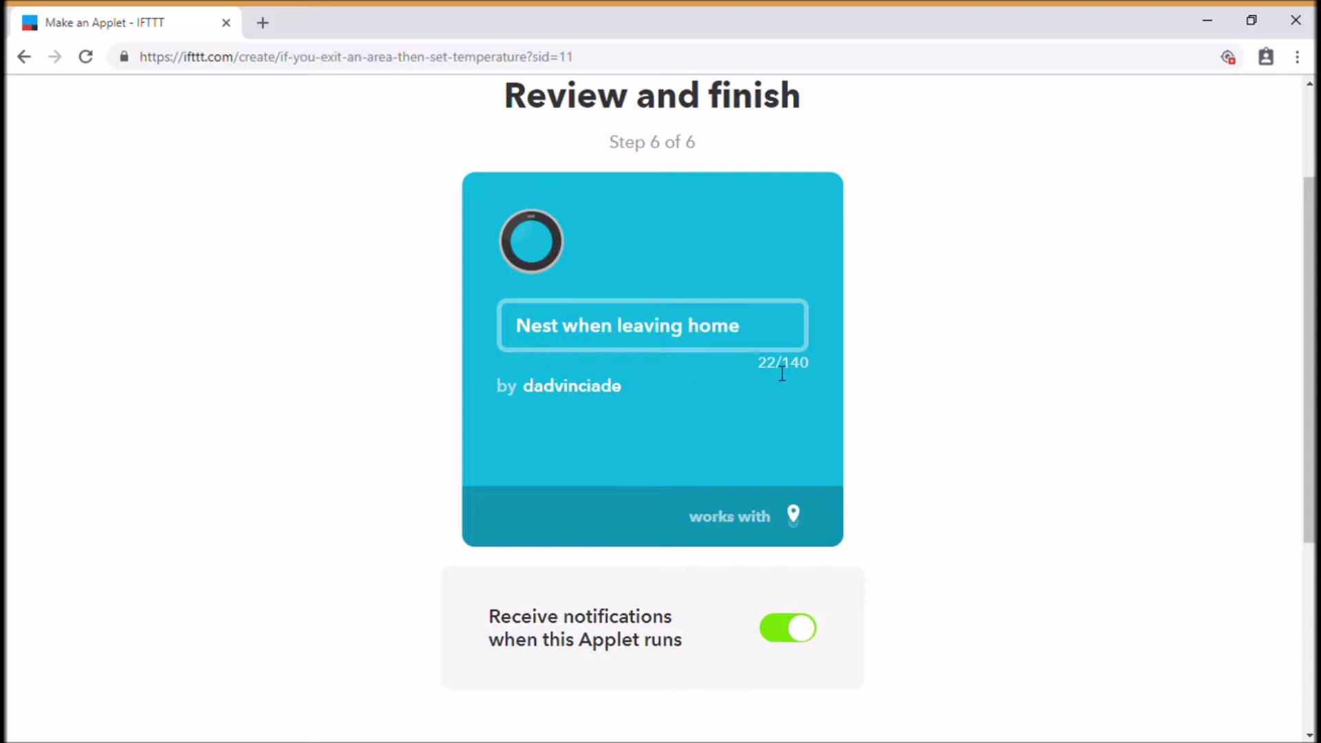
scroll(1309, 358, down, 1)
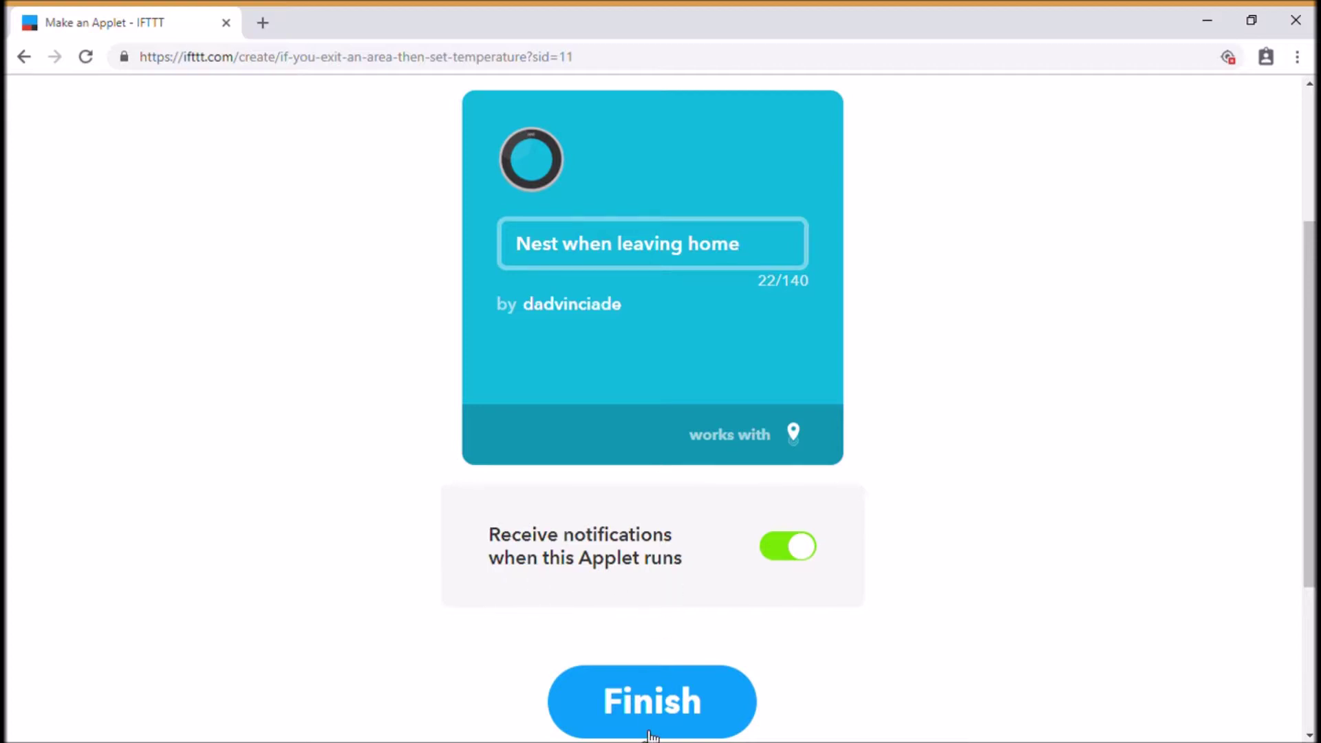
click(671, 705)
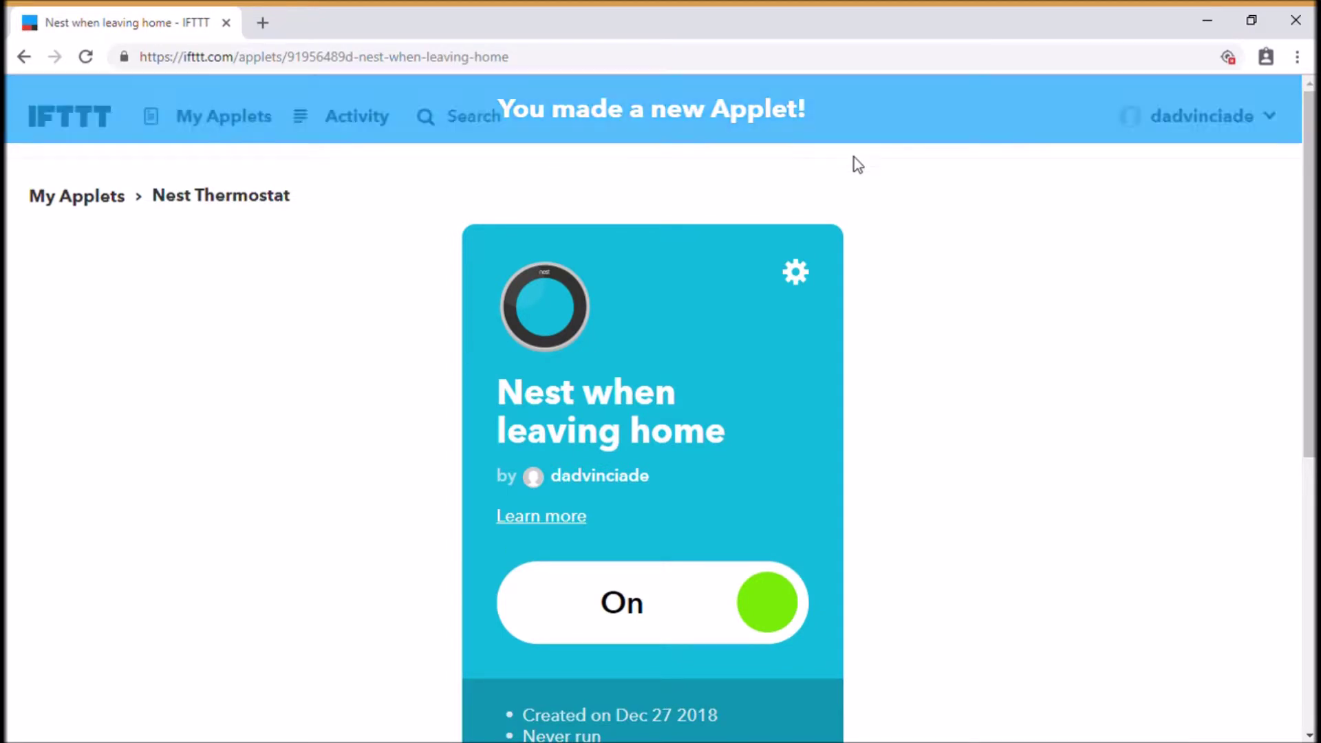
scroll(1212, 260, down, 2)
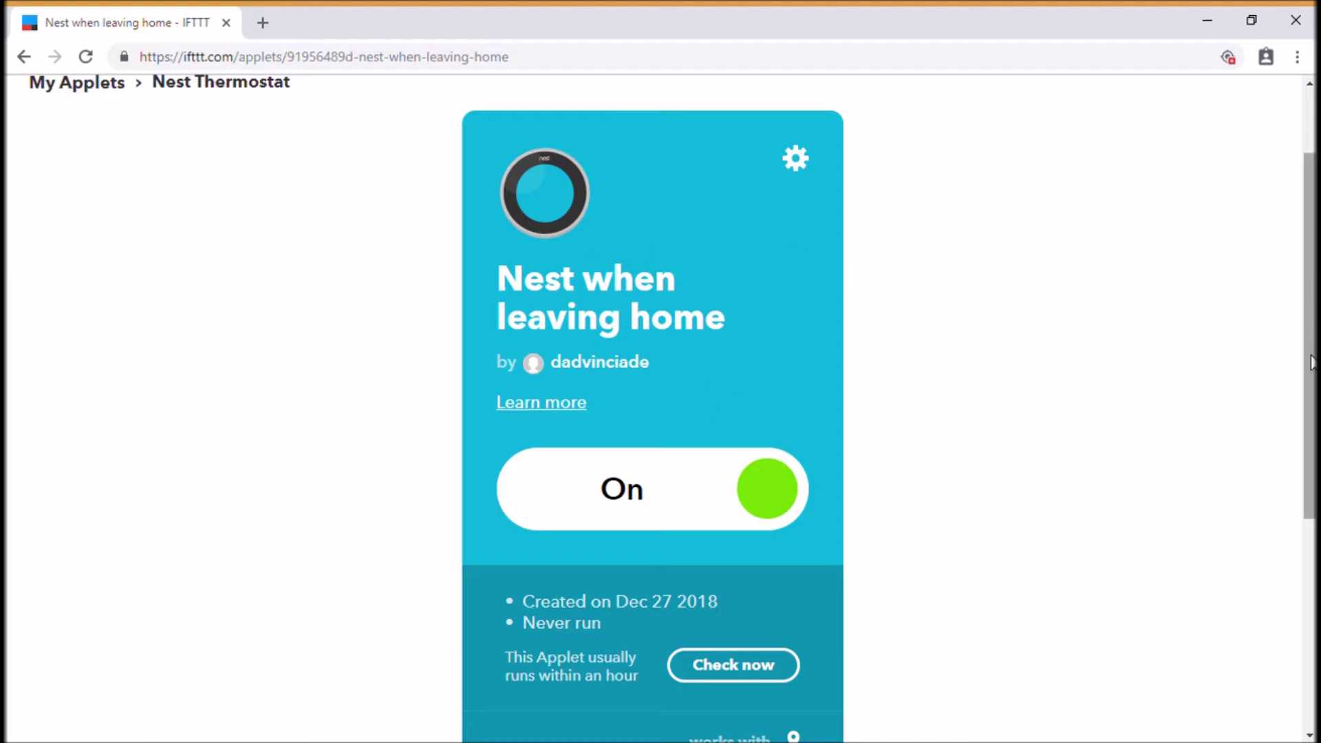
drag(1311, 362, 1310, 301)
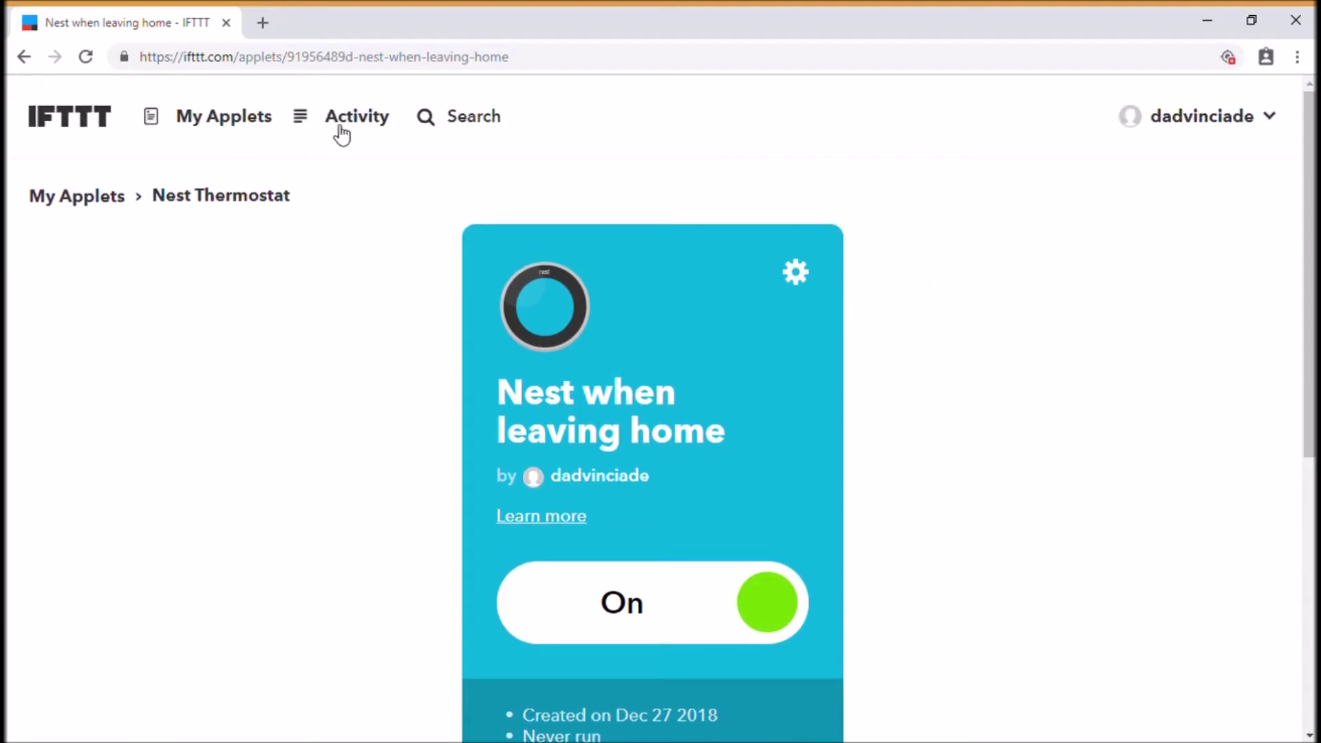
Step: Start a second applet using Location's 'You exit an area' trigger and create it for the Market St area
click(221, 118)
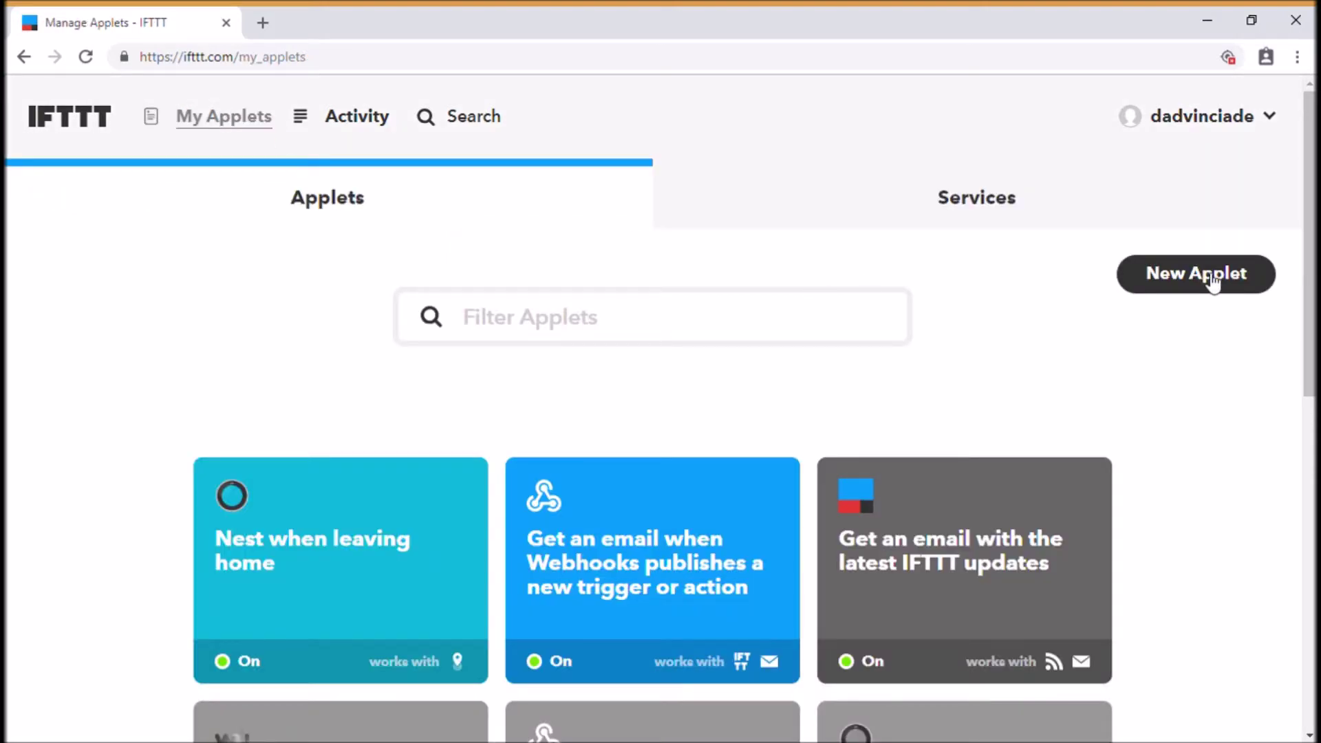
click(1212, 281)
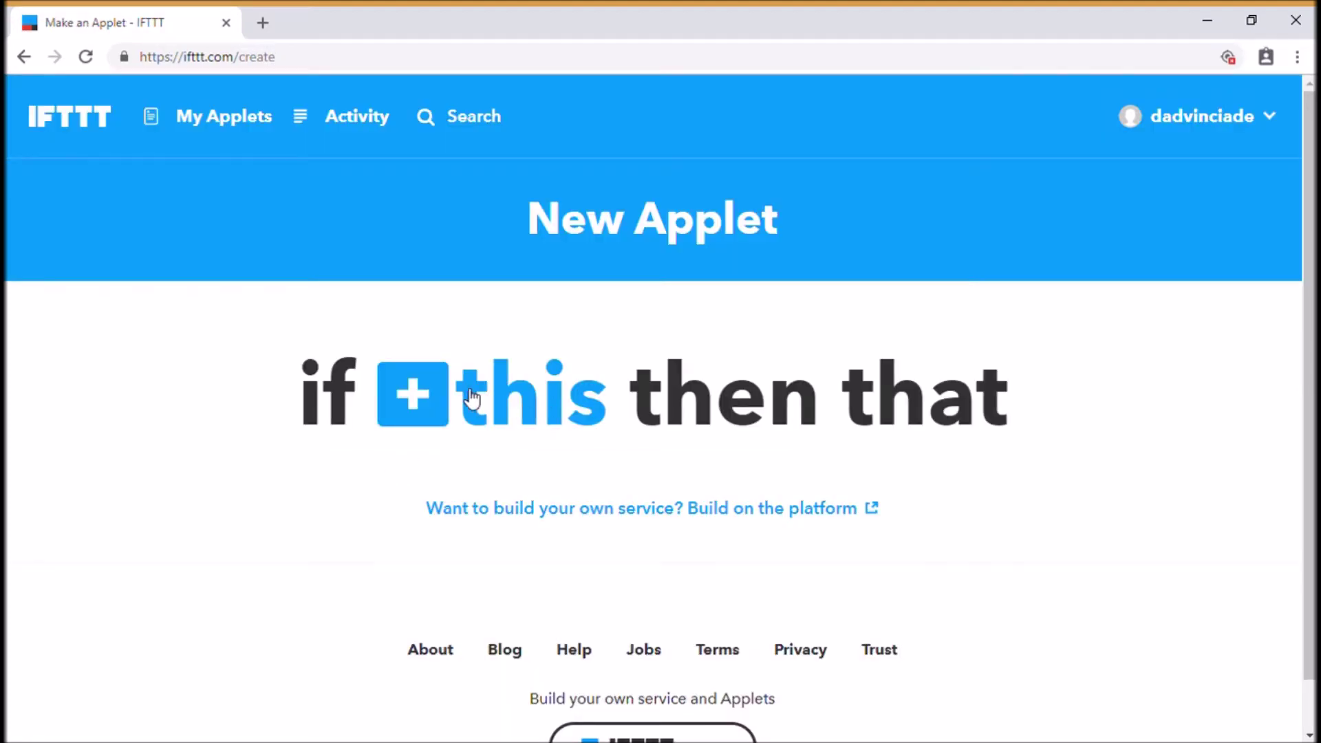
click(471, 398)
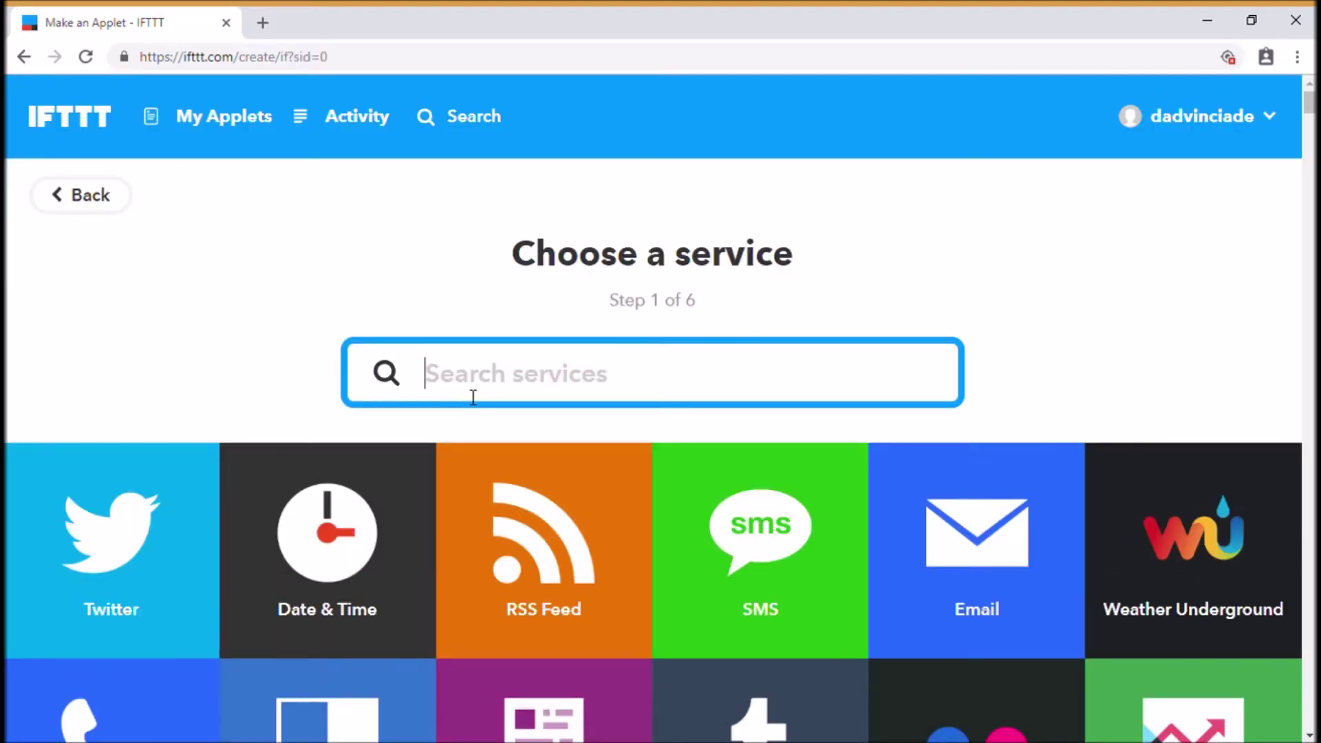
text(location)
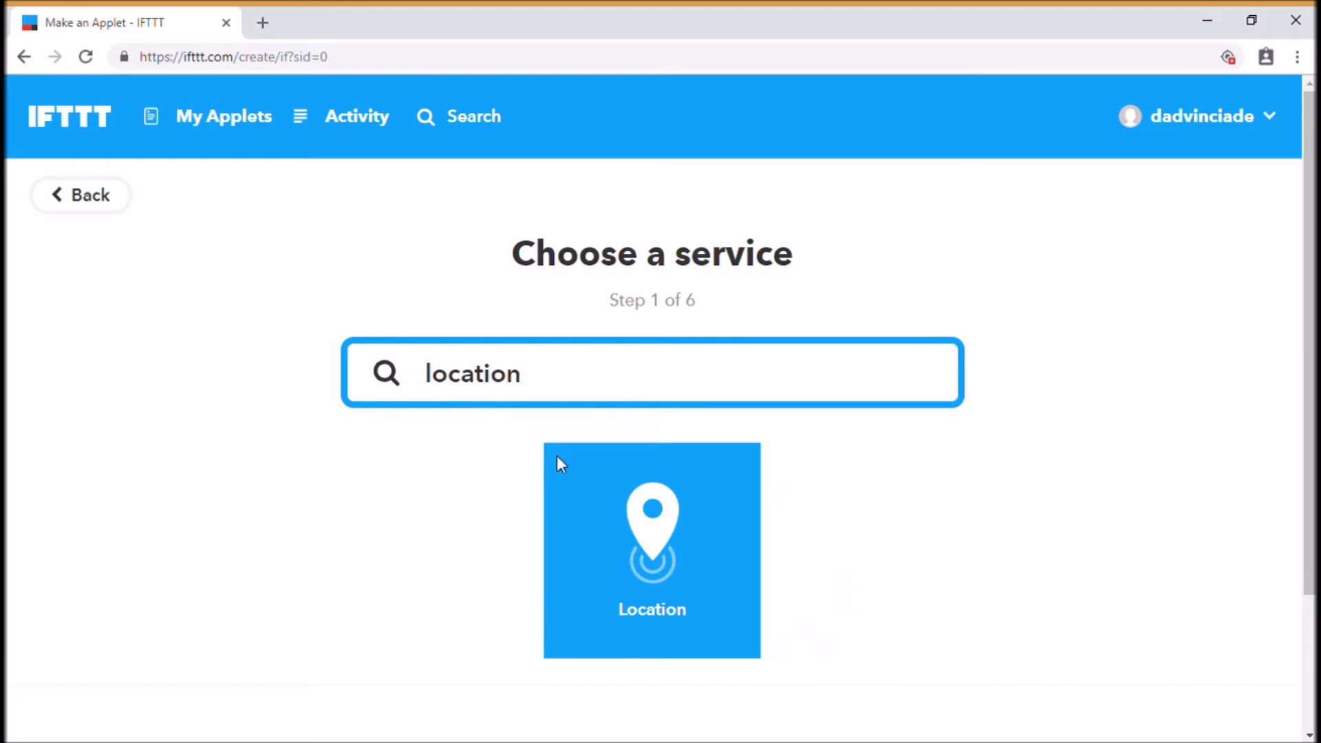
click(675, 548)
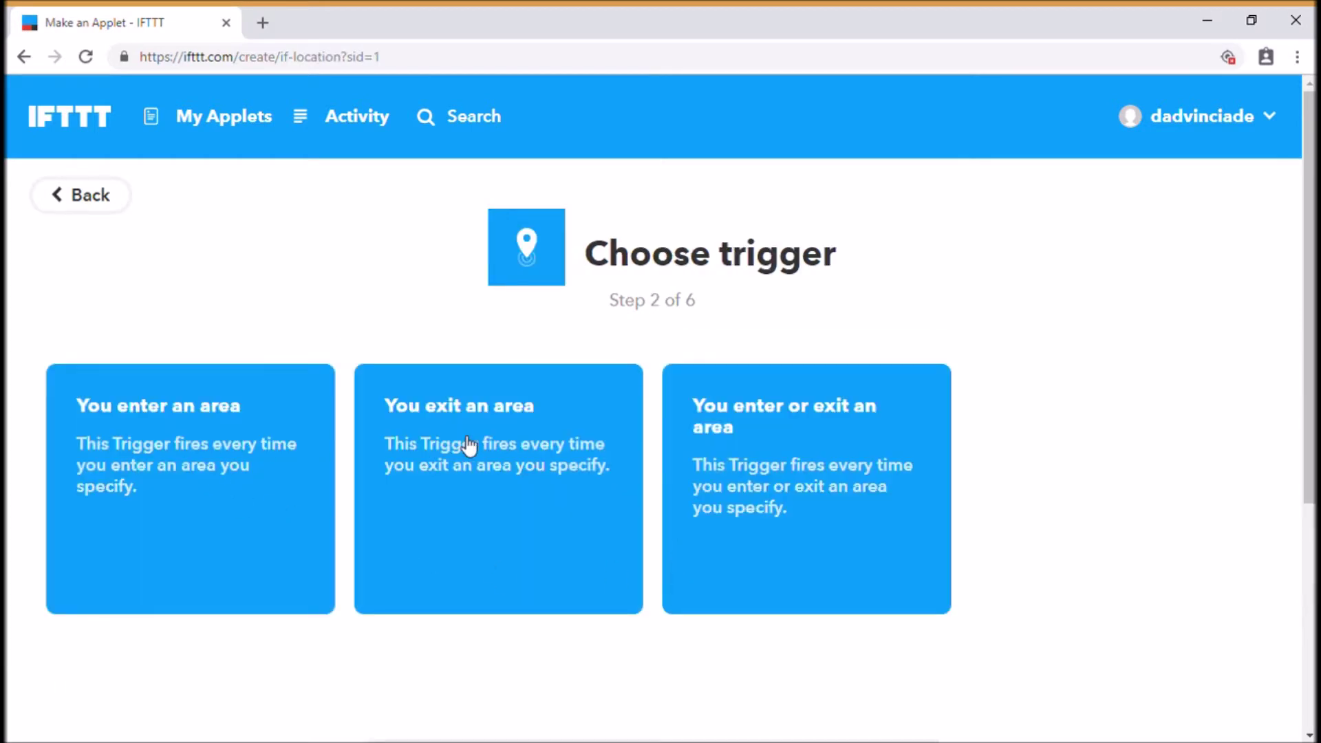
click(466, 507)
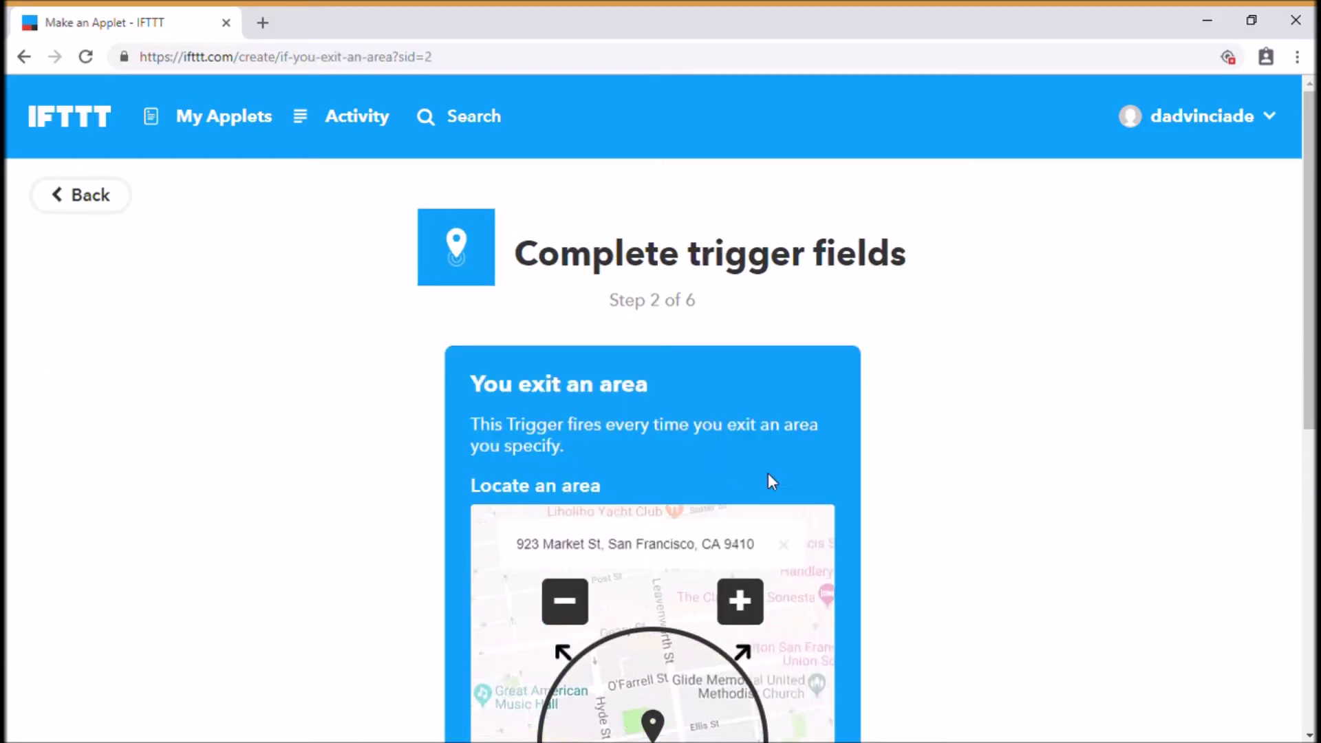
scroll(703, 454, down, 3)
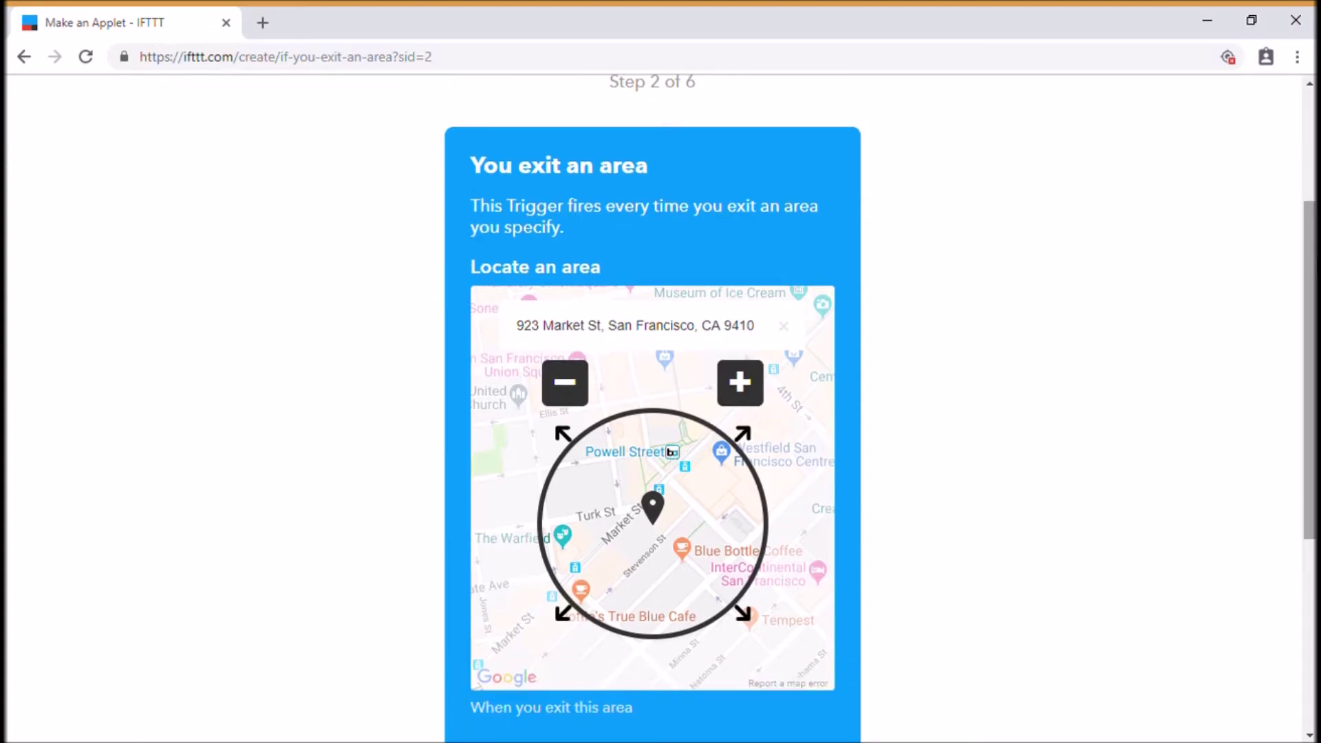
drag(1309, 371, 1309, 450)
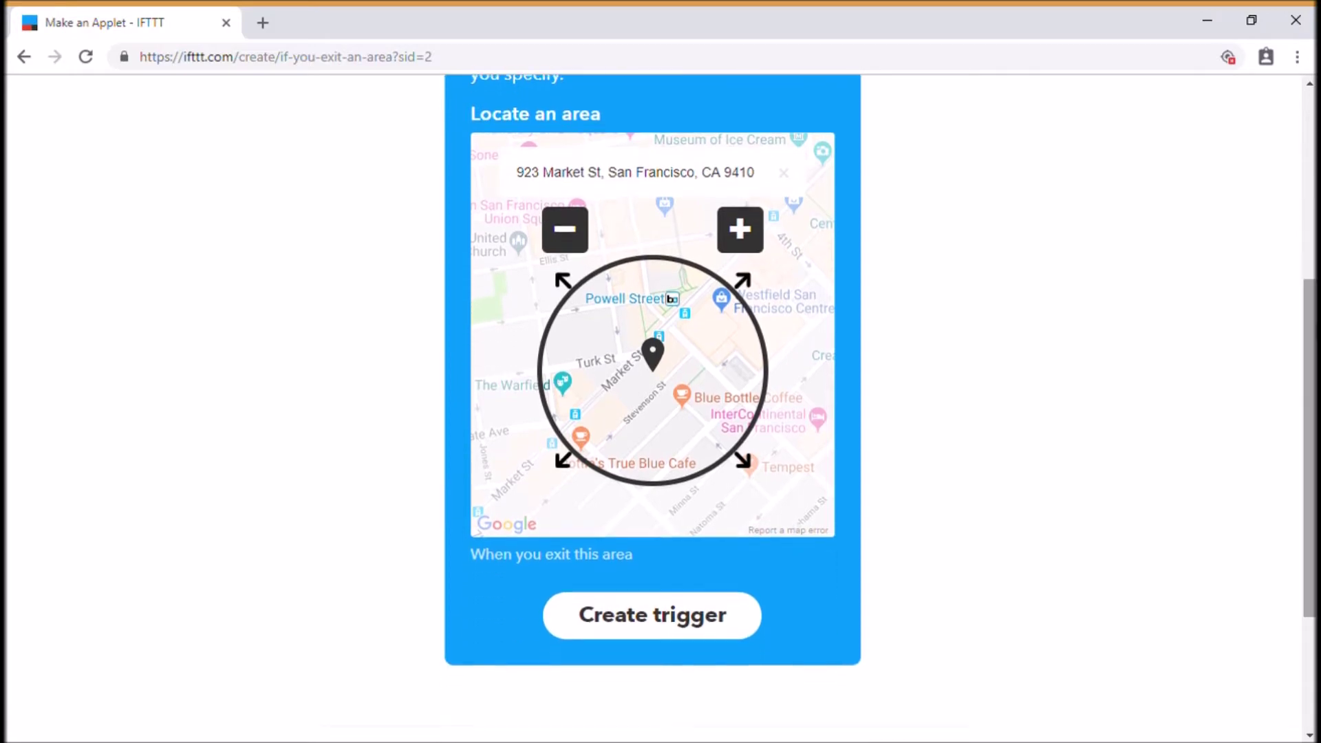
click(650, 623)
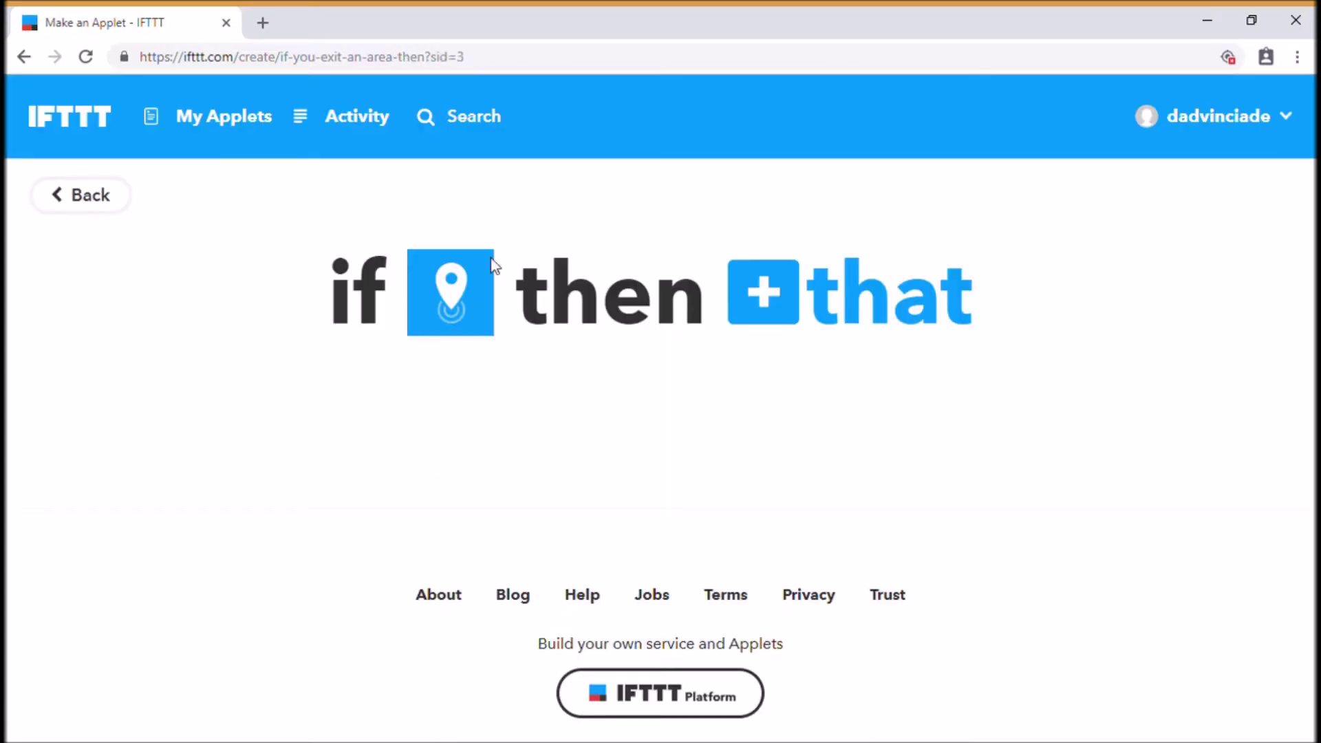
Step: Choose Nest Thermostat's Set temperature as the applet's action
click(817, 319)
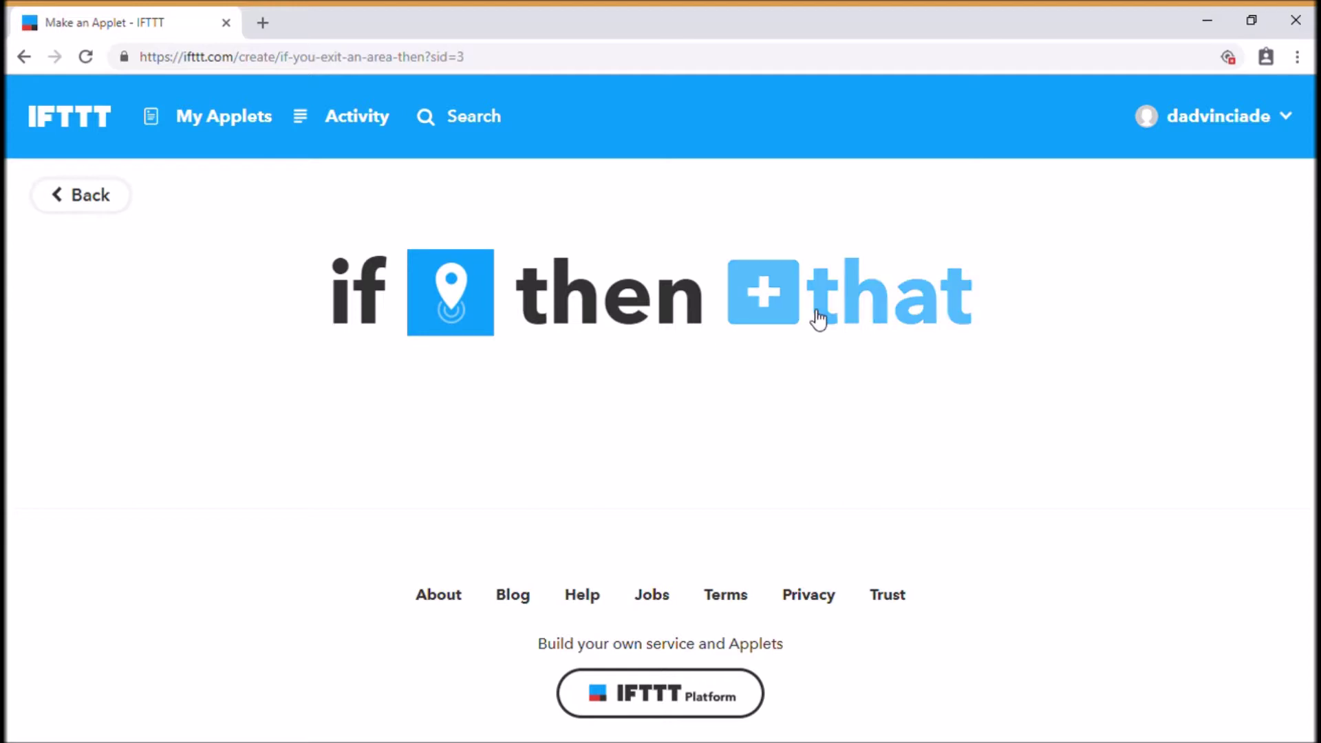
text(nest)
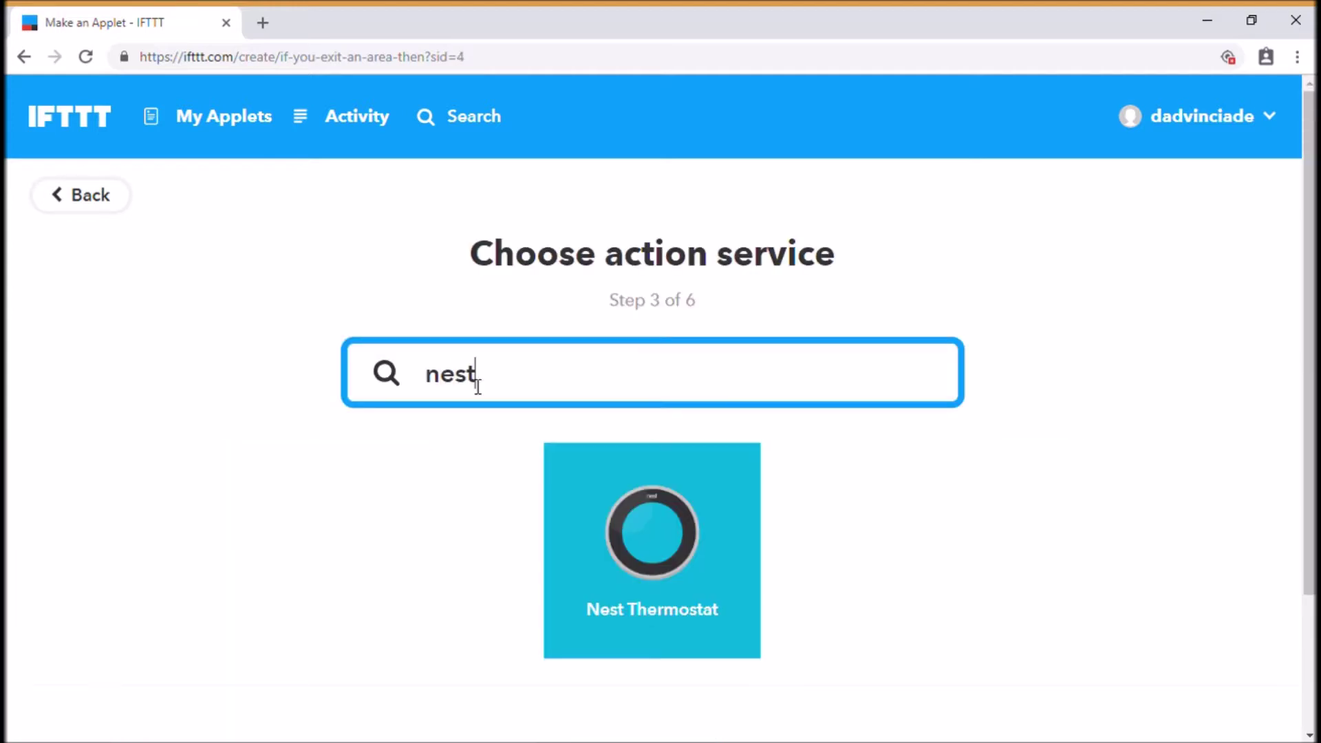
click(706, 553)
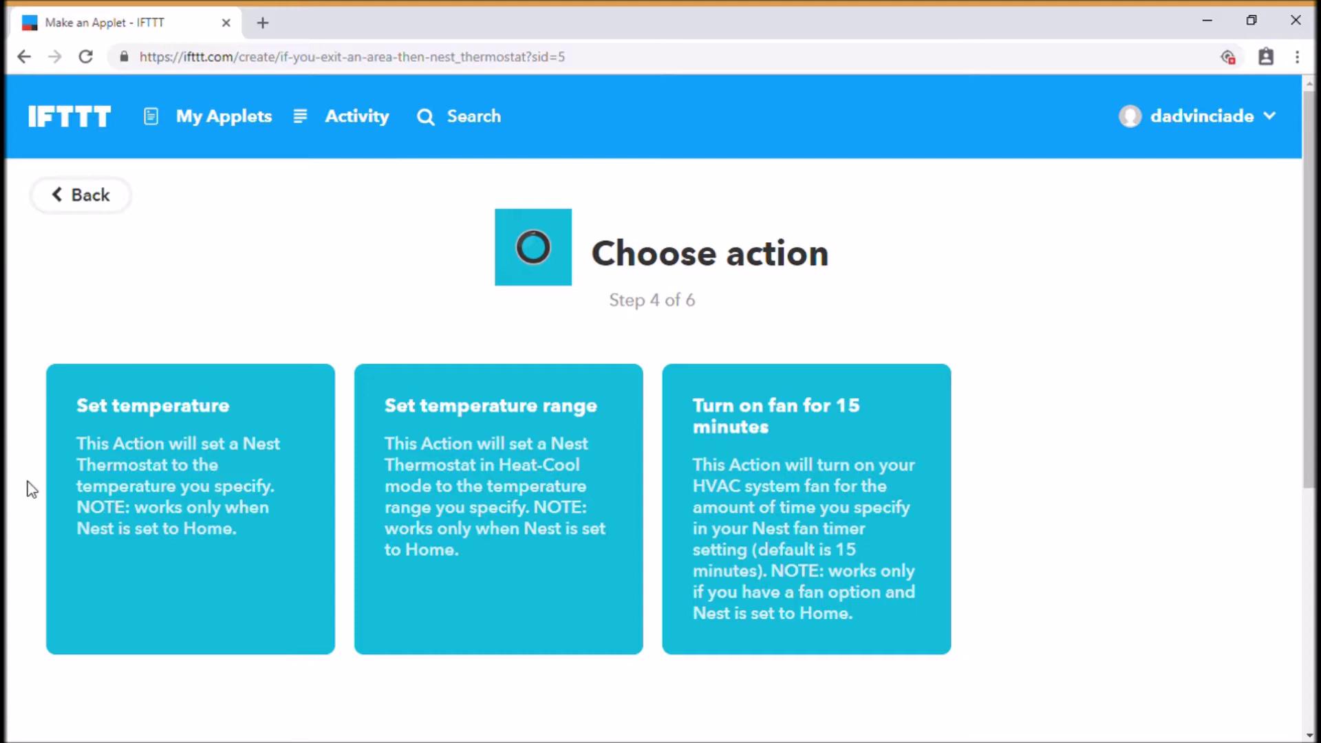
click(187, 492)
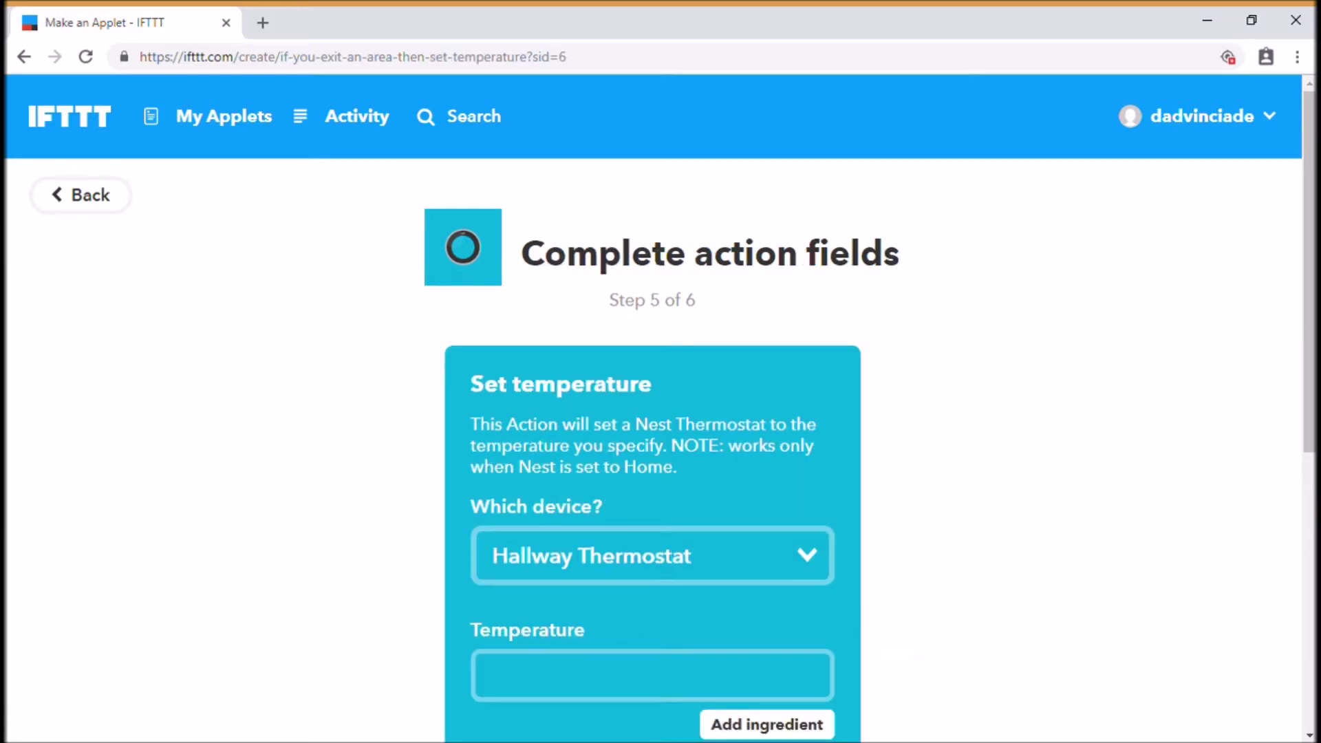
Step: Enter 18 degrees in Celsius for the Hallway Thermostat and create the action
scroll(667, 291, down, 5)
click(544, 364)
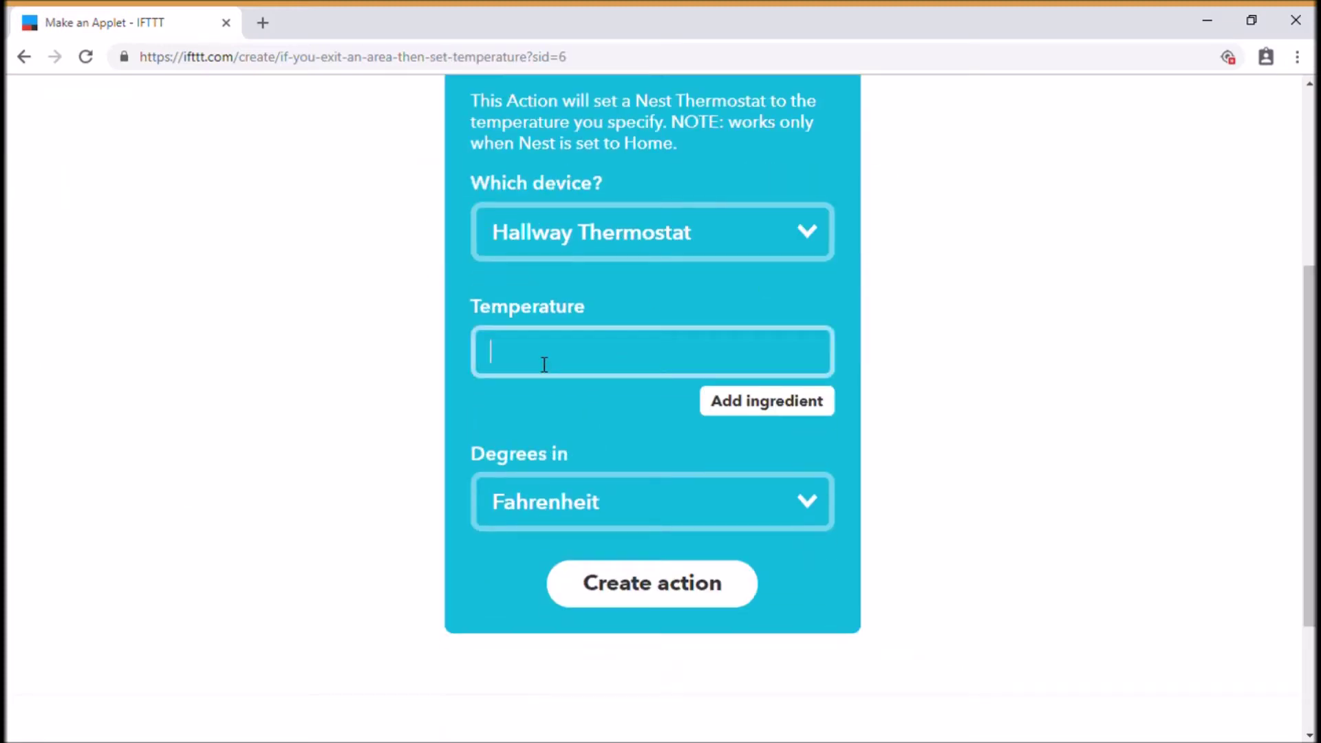
text(18)
click(816, 507)
click(534, 580)
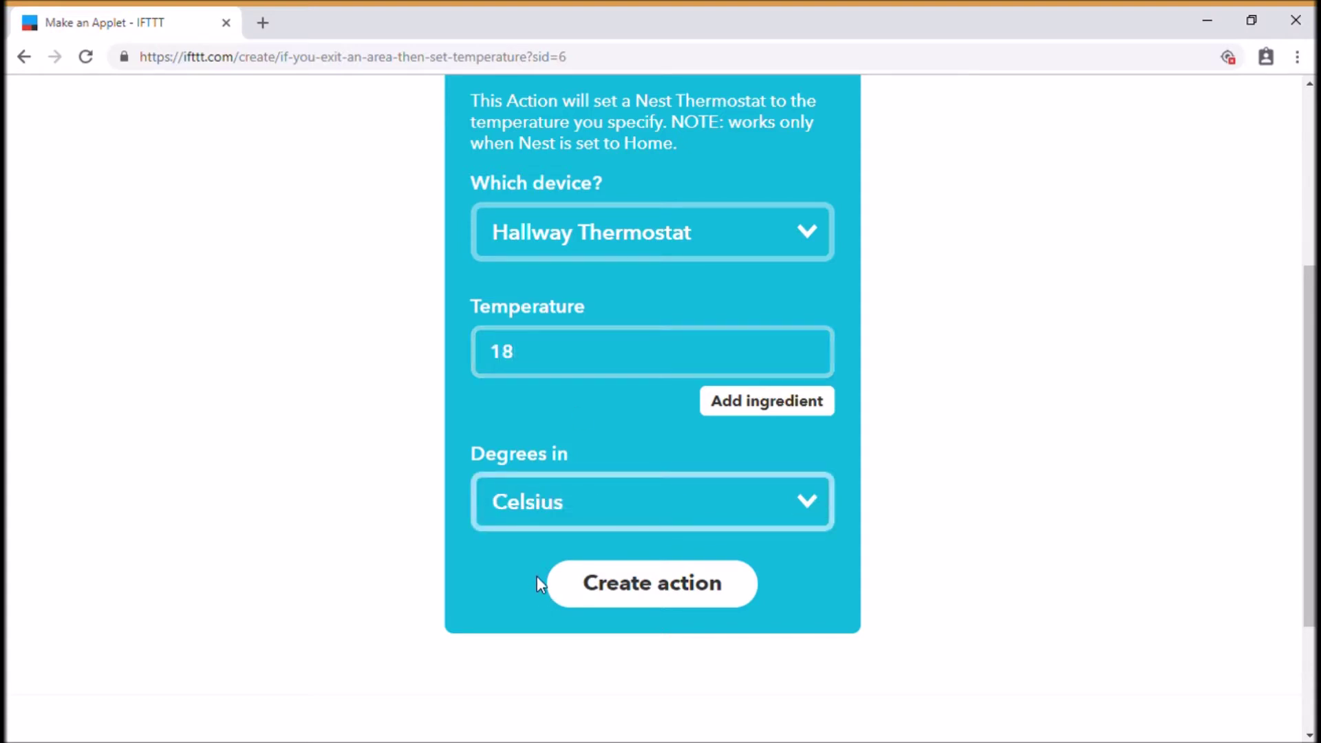
click(683, 585)
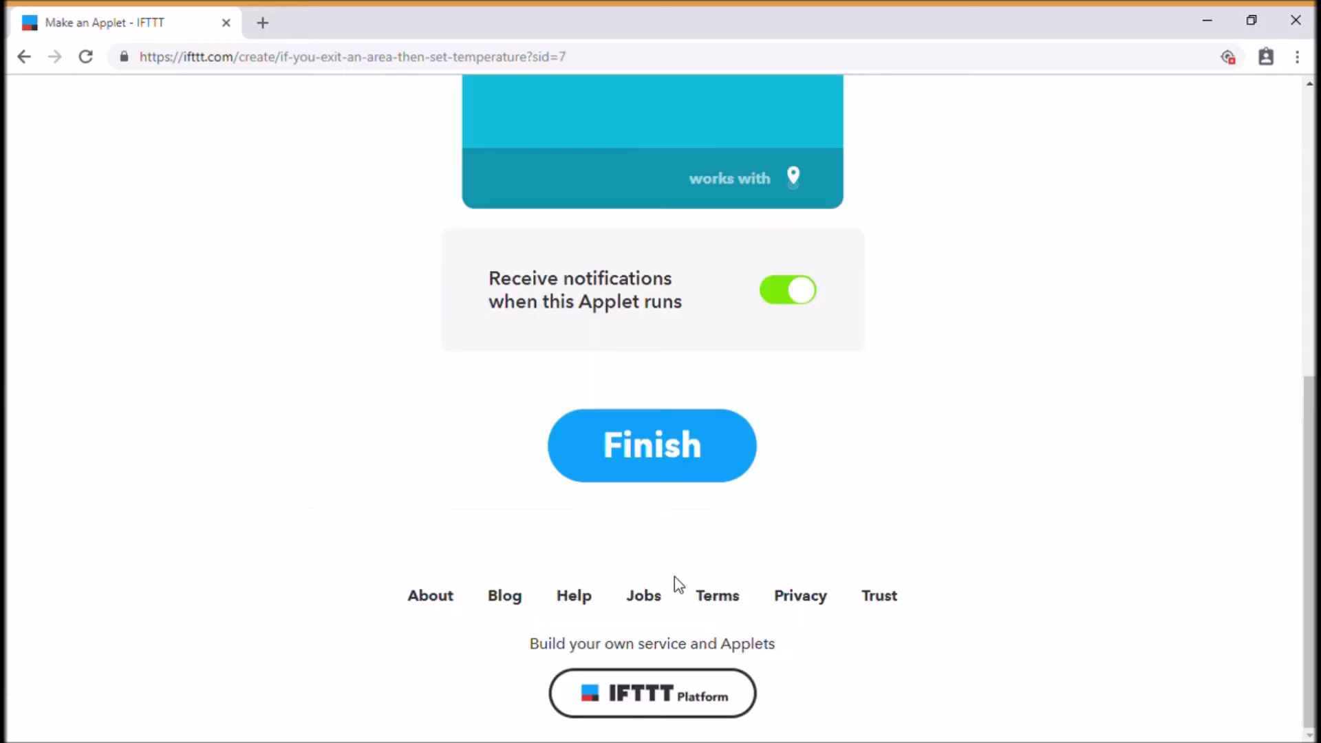
Step: Replace the default title with 'Nest leaving work' and finish the applet, which is now On
scroll(714, 542, up, 7)
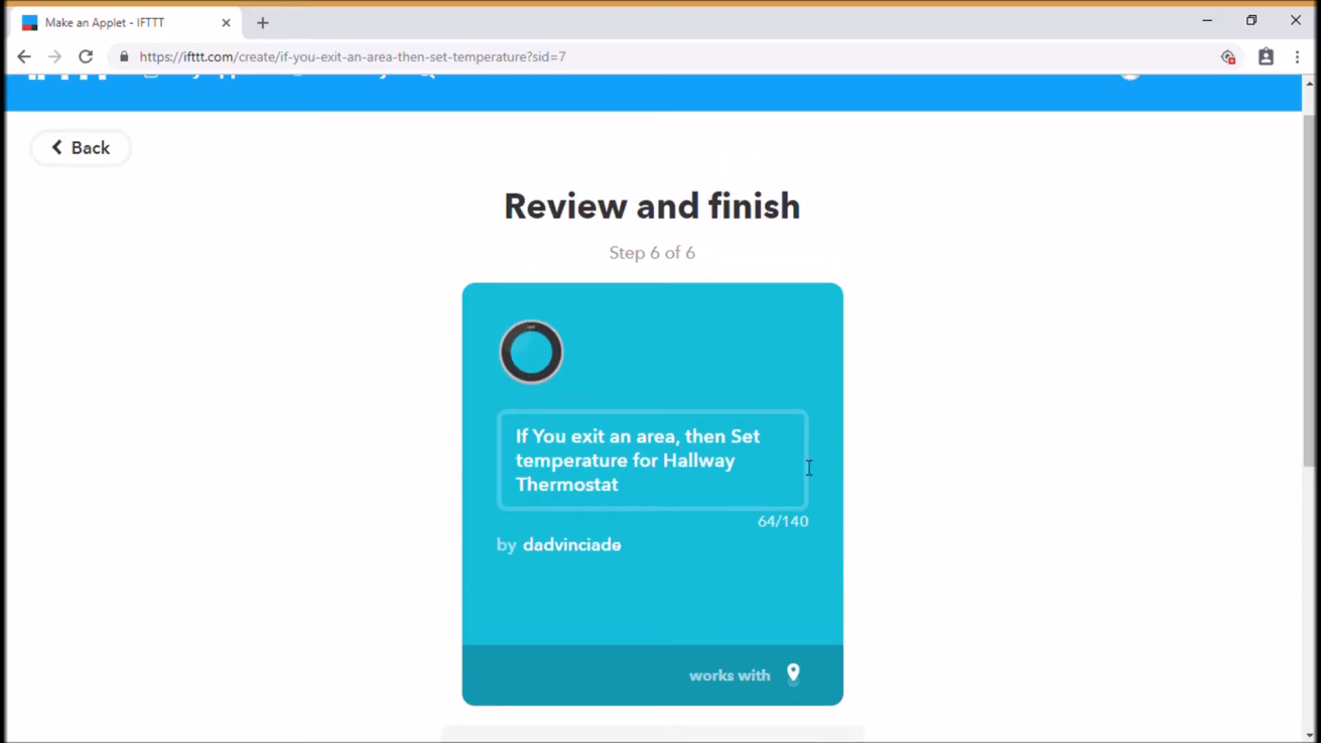
drag(642, 502, 470, 419)
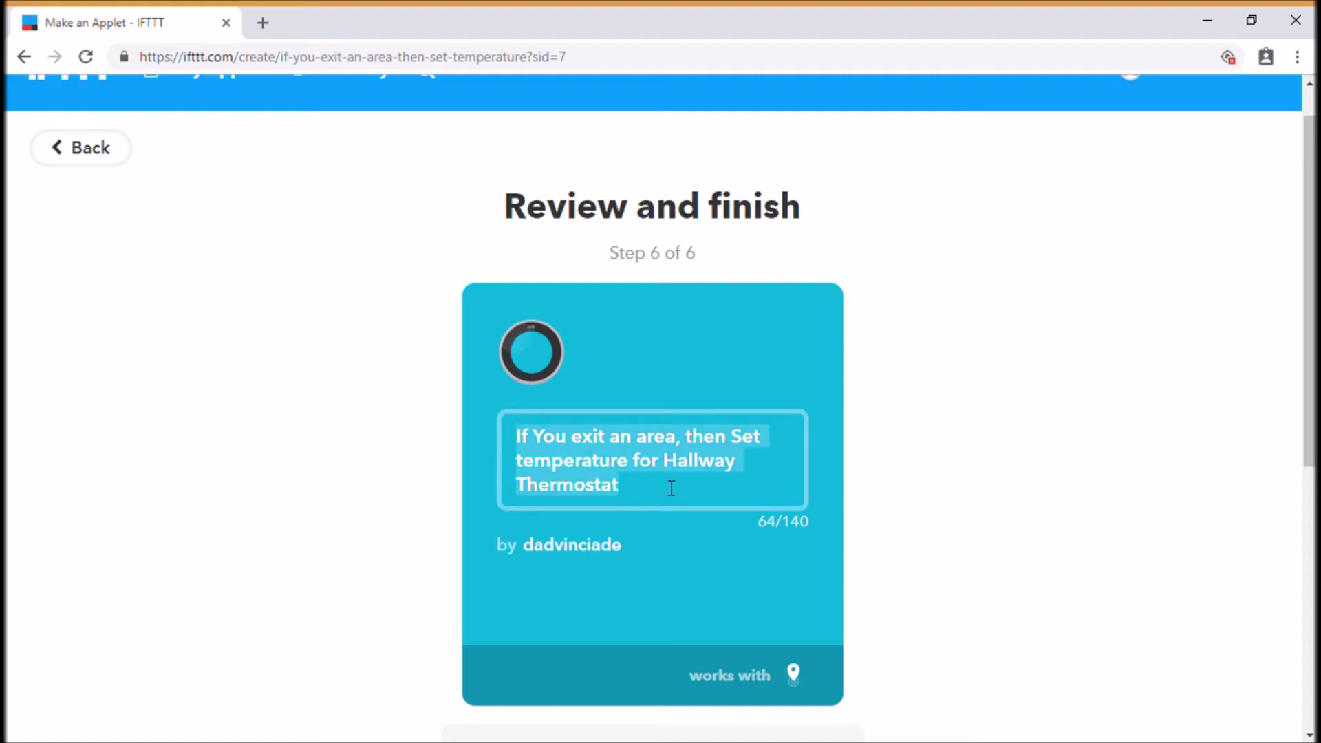
text(Nest leavi)
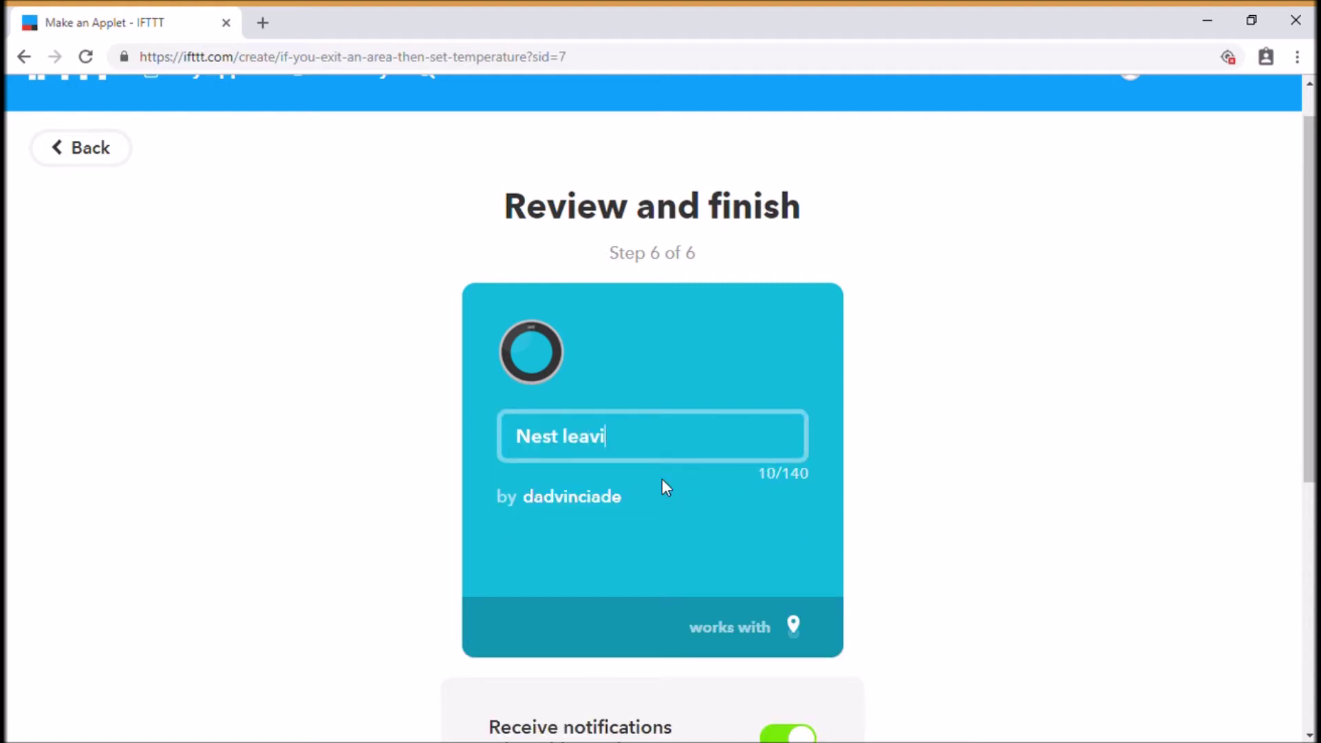
text(ng work)
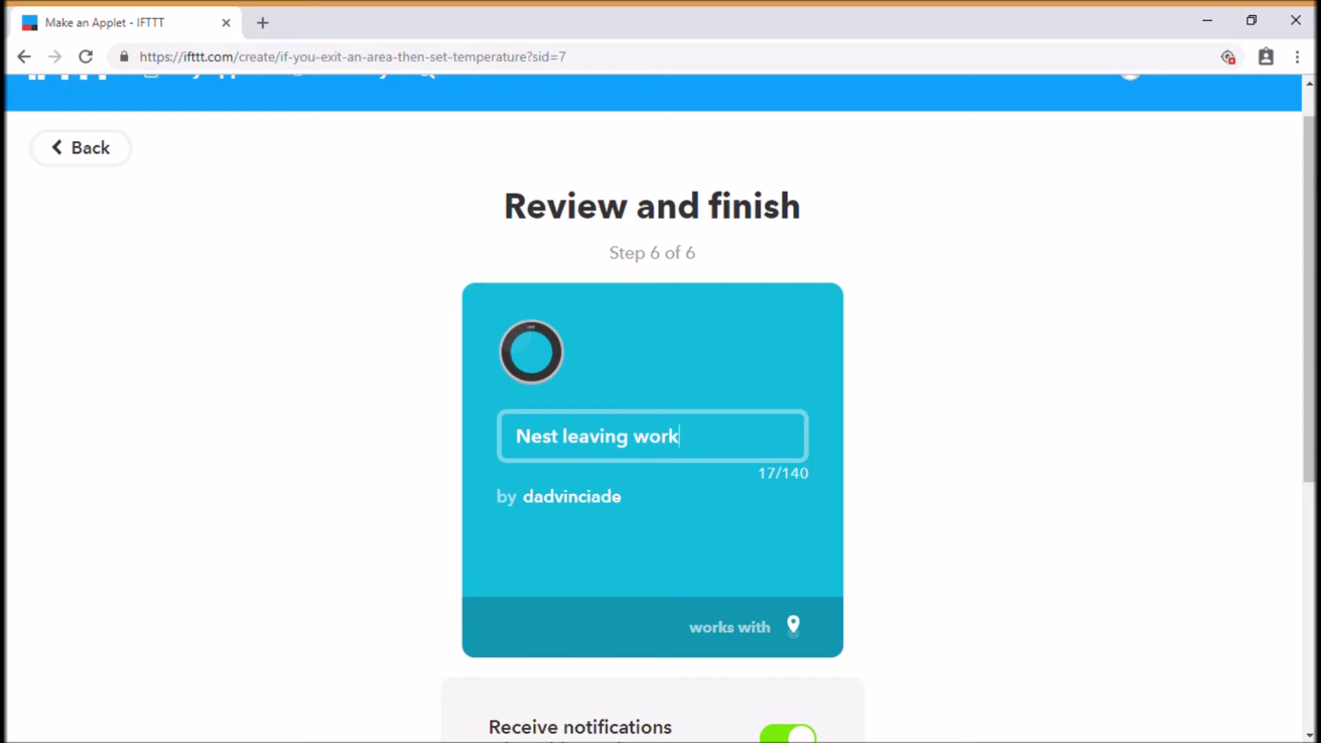
scroll(864, 460, down, 1)
scroll(902, 430, down, 3)
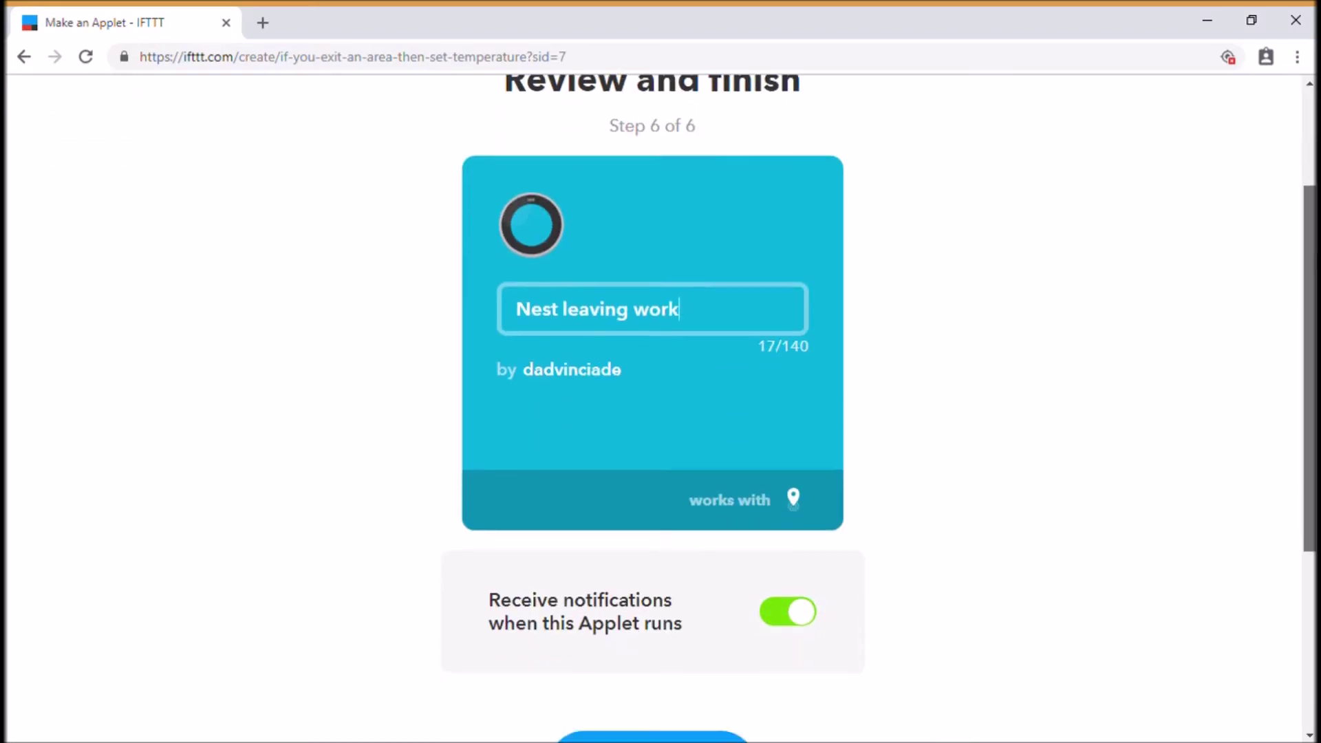
click(677, 579)
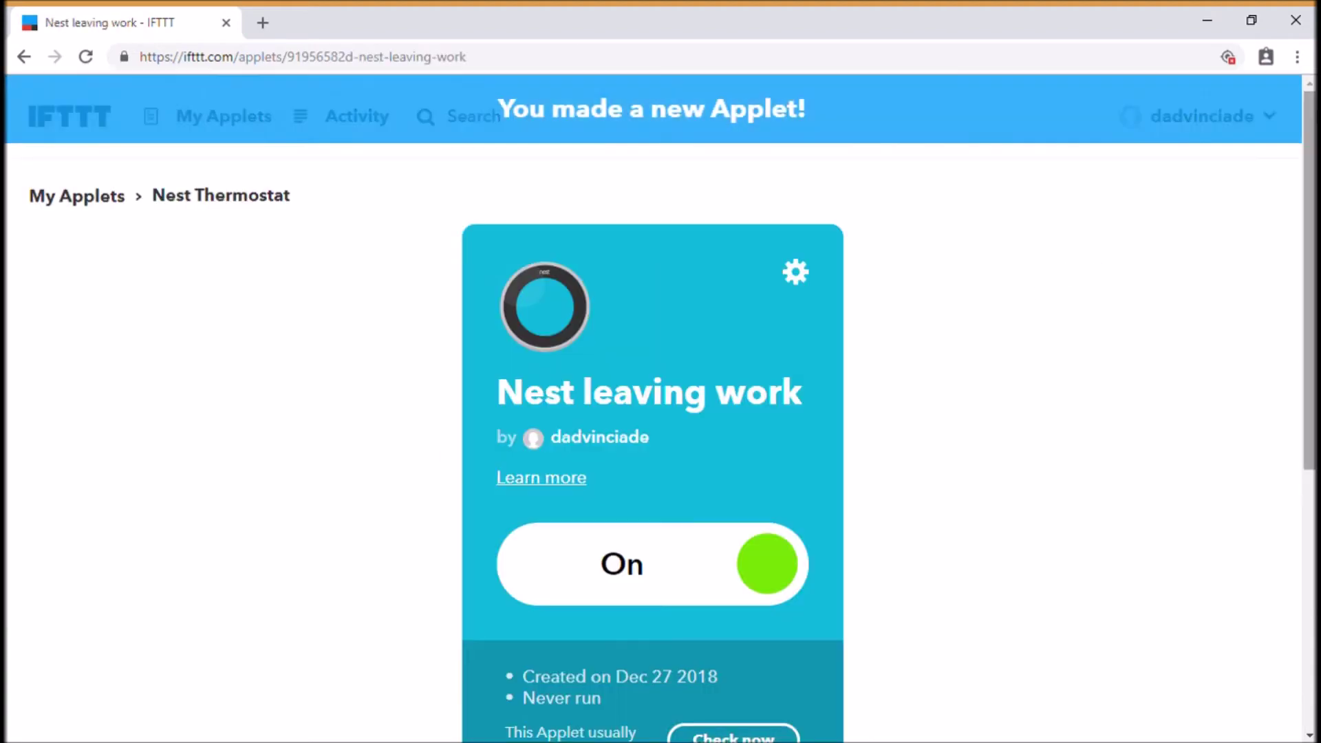
drag(1309, 165, 1311, 230)
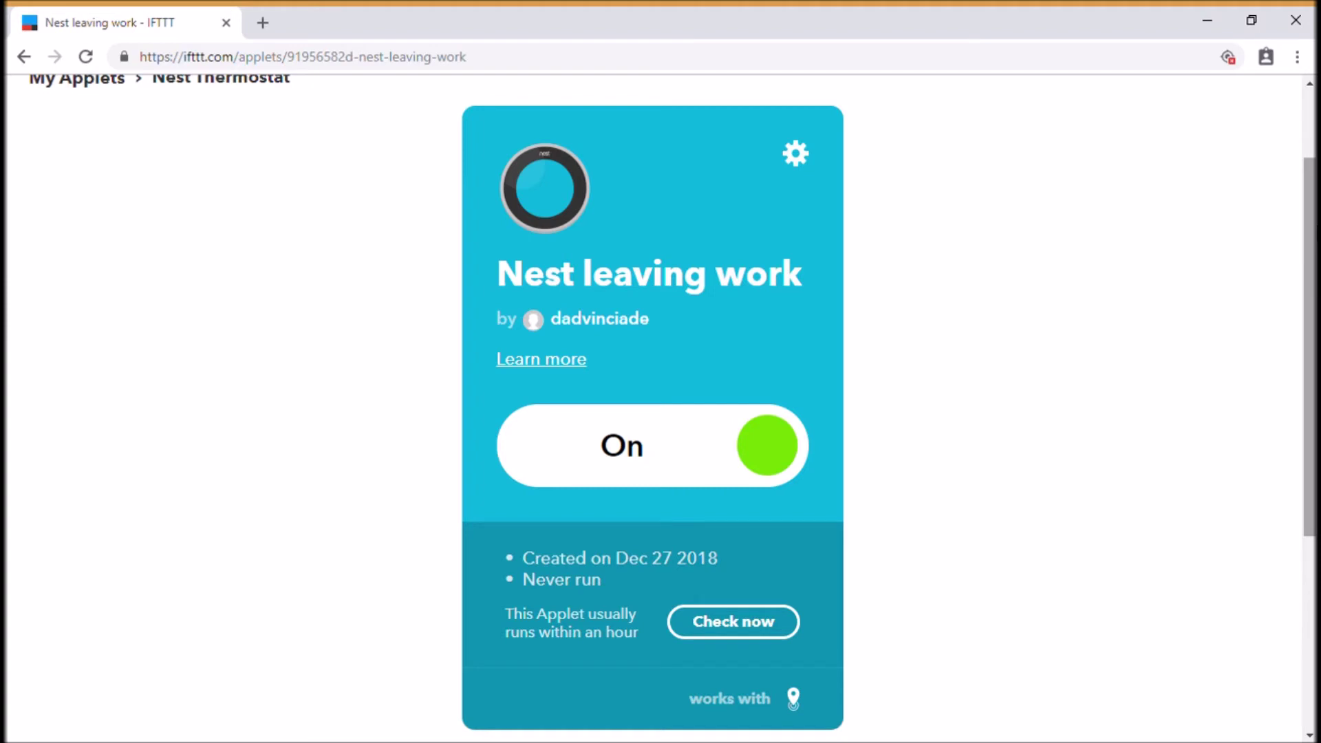
scroll(697, 229, down, 1)
scroll(696, 228, up, 1)
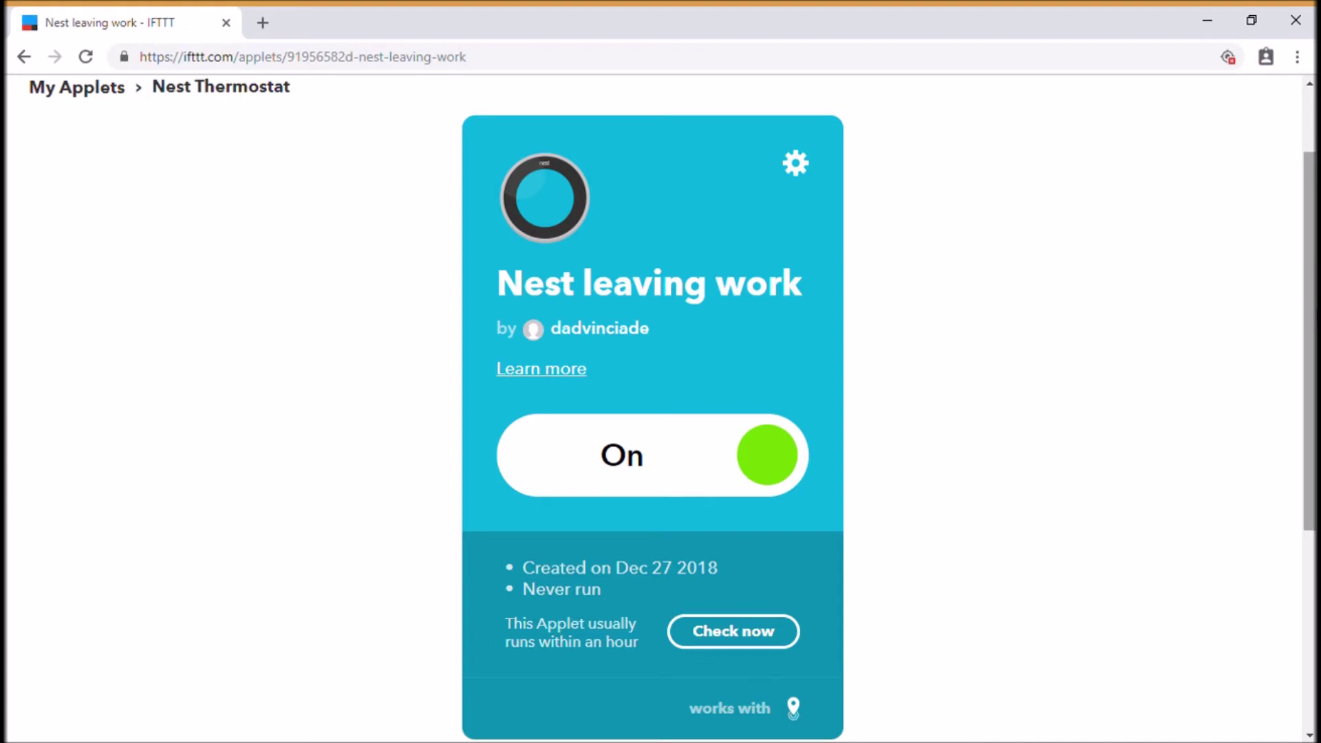
scroll(1312, 364, up, 2)
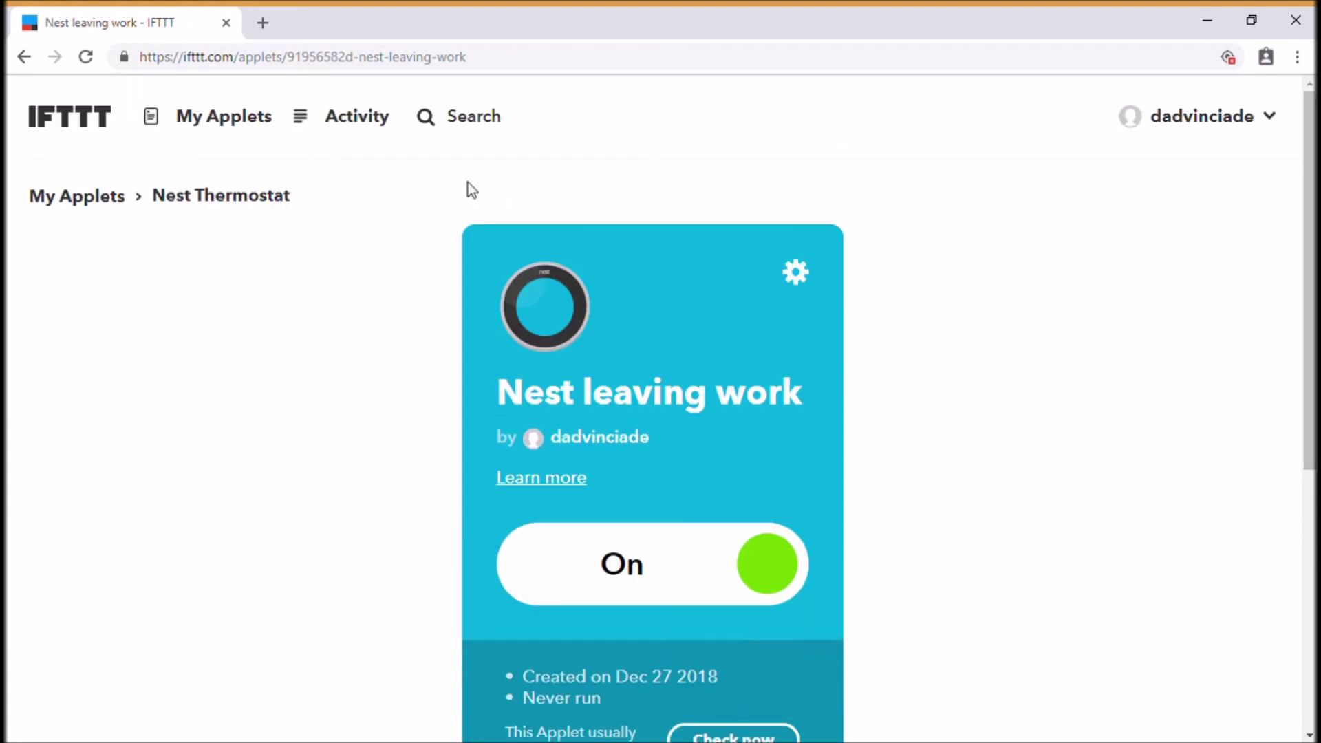
Step: Go back to My Applets to see both Nest applets switched On
click(221, 128)
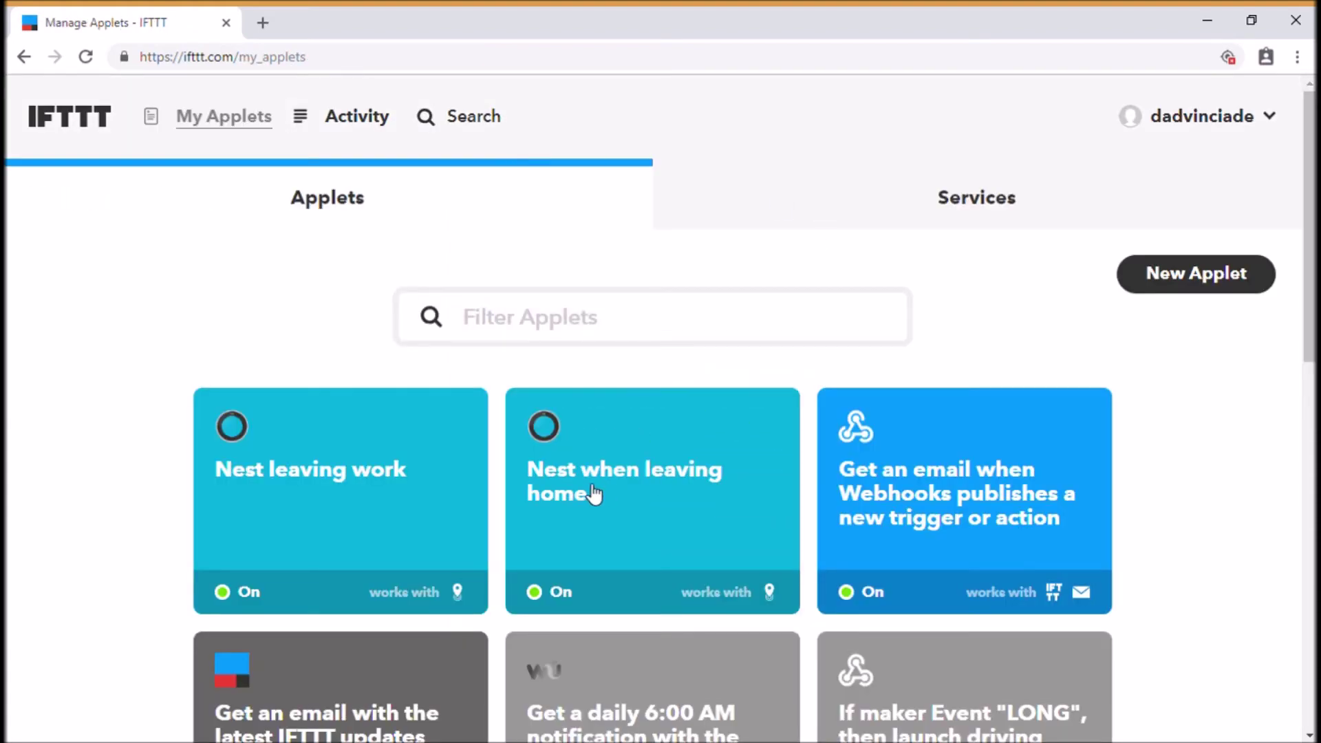